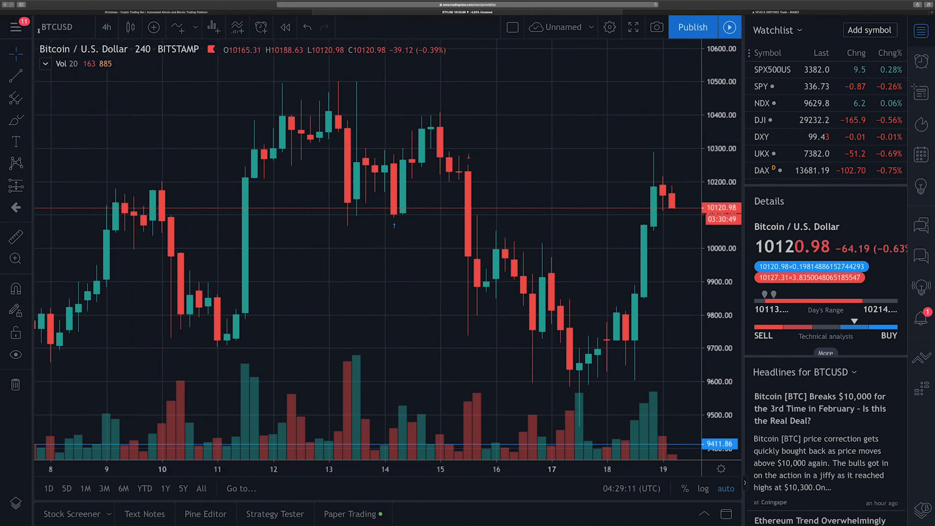
# Step: Load the BitMEX Bitcoin / US Dollar Index (XBT) chart by searching for the symbol XBT
pyautogui.click(60, 29)
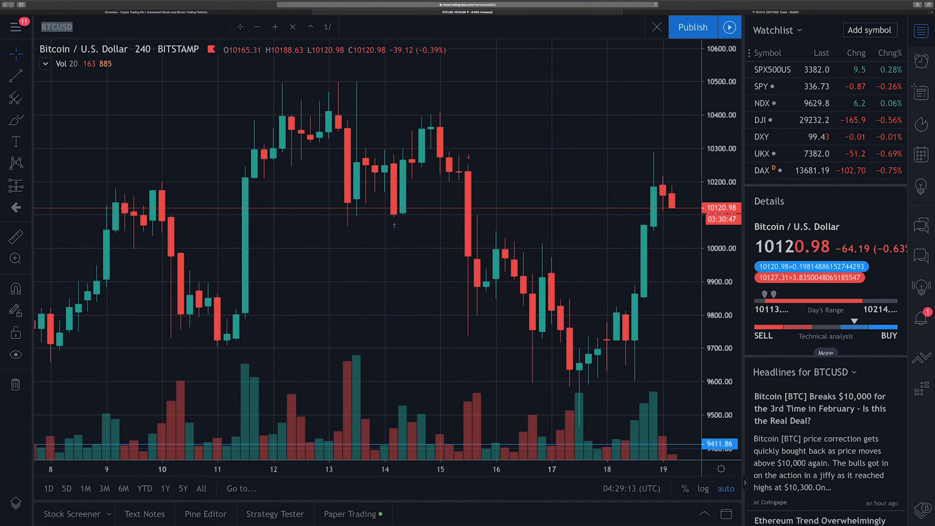
pyautogui.write('XBT')
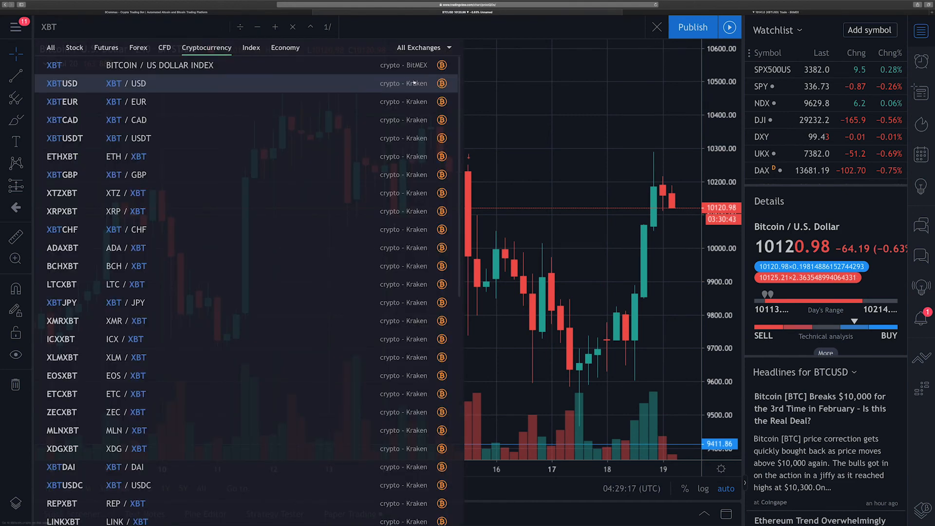
pyautogui.click(439, 71)
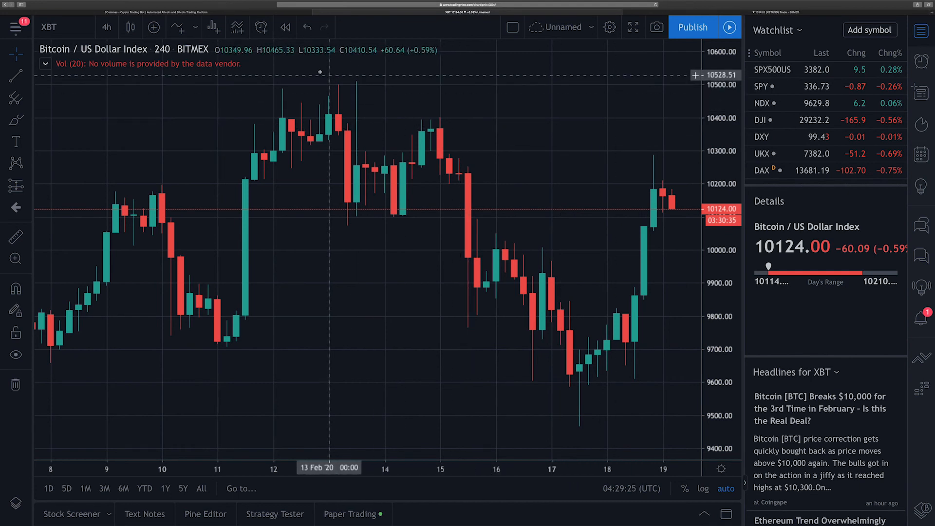
# Step: Switch to 3Commas and prepare a new exchange connection for Bitmex, naming it Bitmex Demo
pyautogui.click(154, 12)
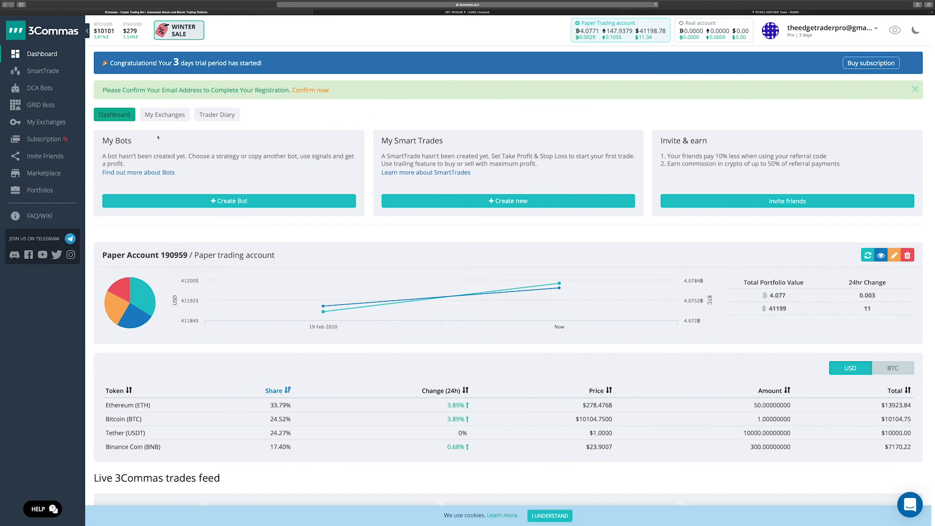
pyautogui.click(45, 122)
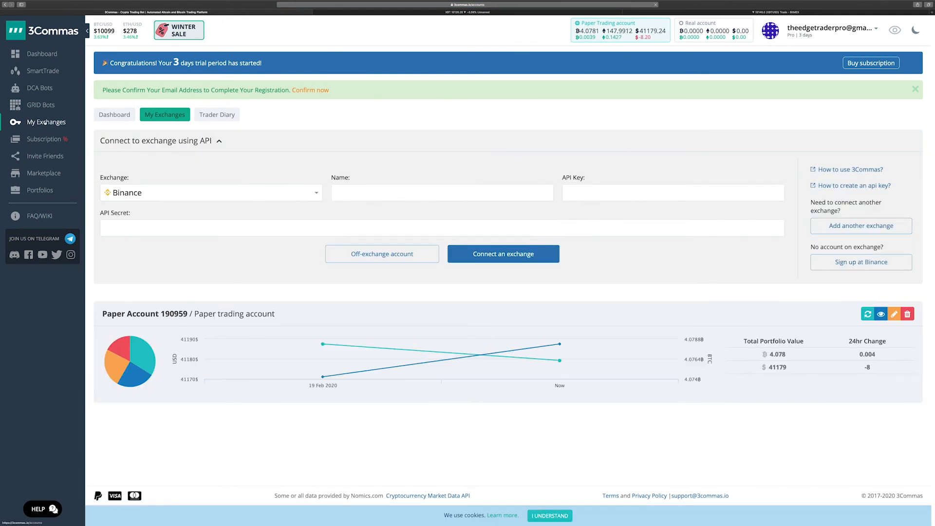
pyautogui.click(174, 197)
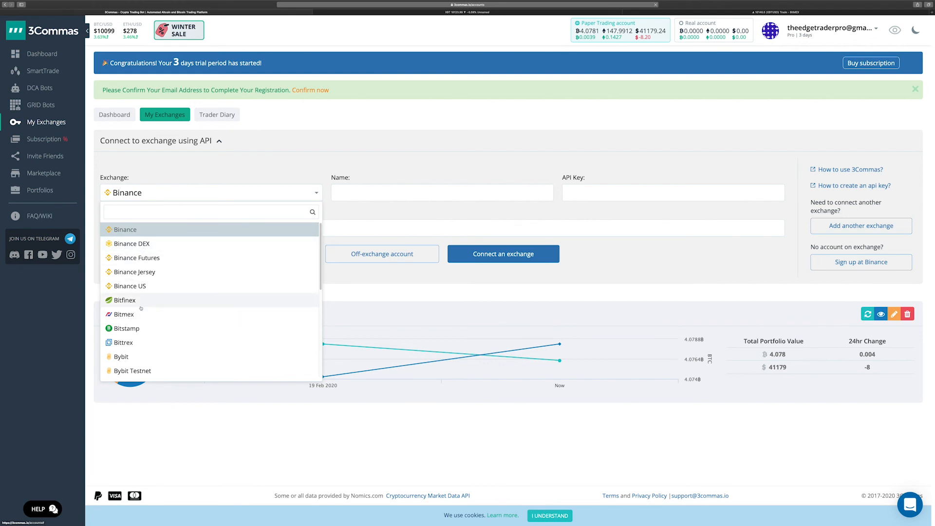
pyautogui.scroll(-10, 142, 308)
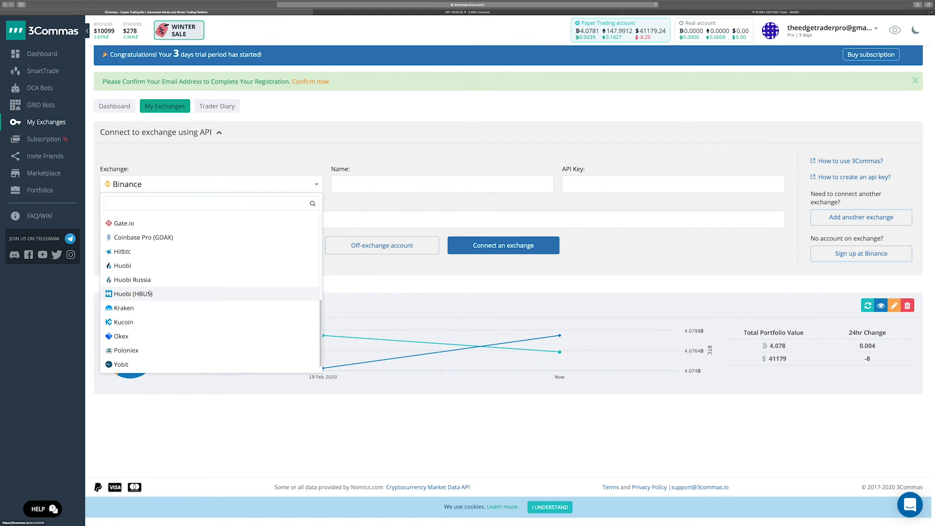
pyautogui.scroll(1, 150, 292)
pyautogui.scroll(8, 150, 293)
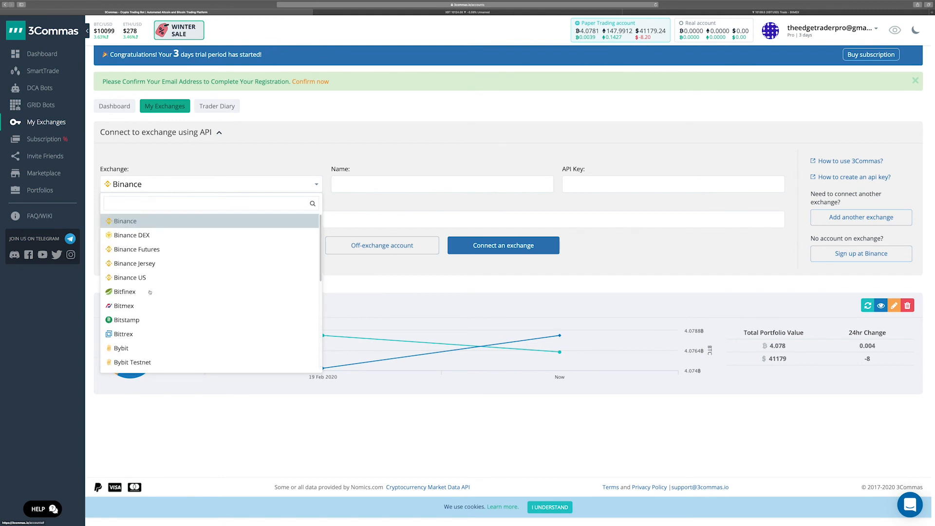
pyautogui.click(128, 307)
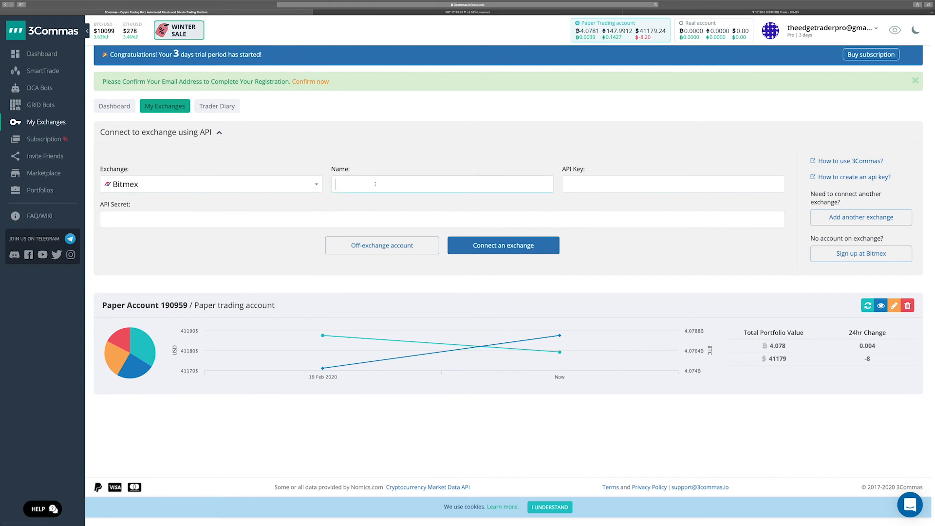
pyautogui.write('Bitmex Demo')
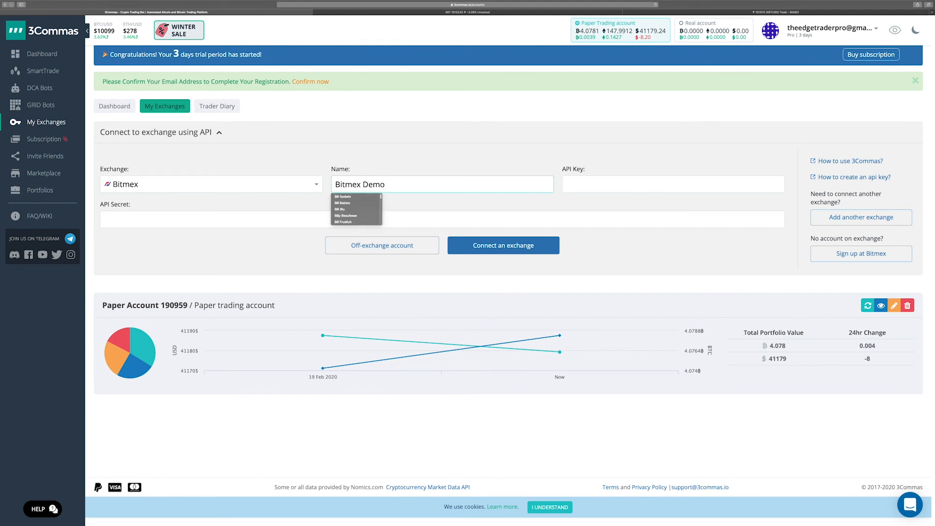
pyautogui.click(463, 154)
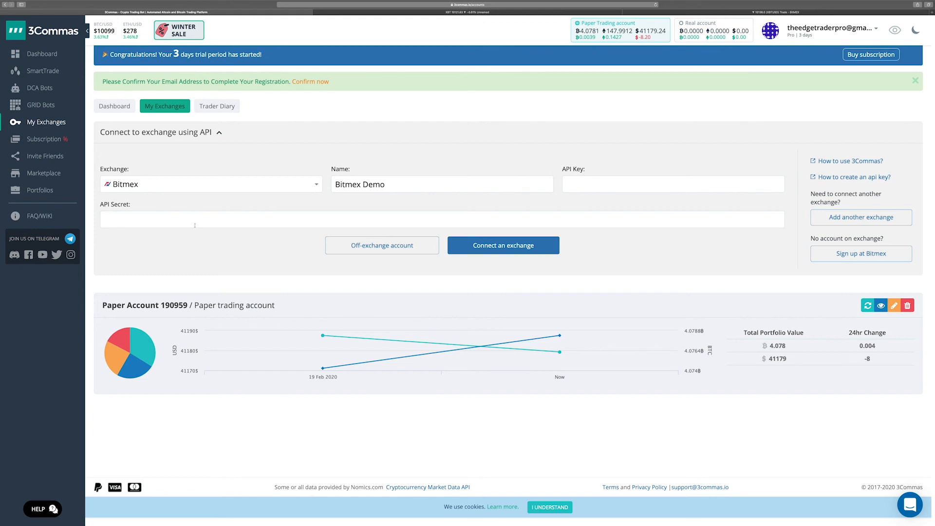
# Step: Switch to BitMEX and open its API key management page
pyautogui.click(695, 13)
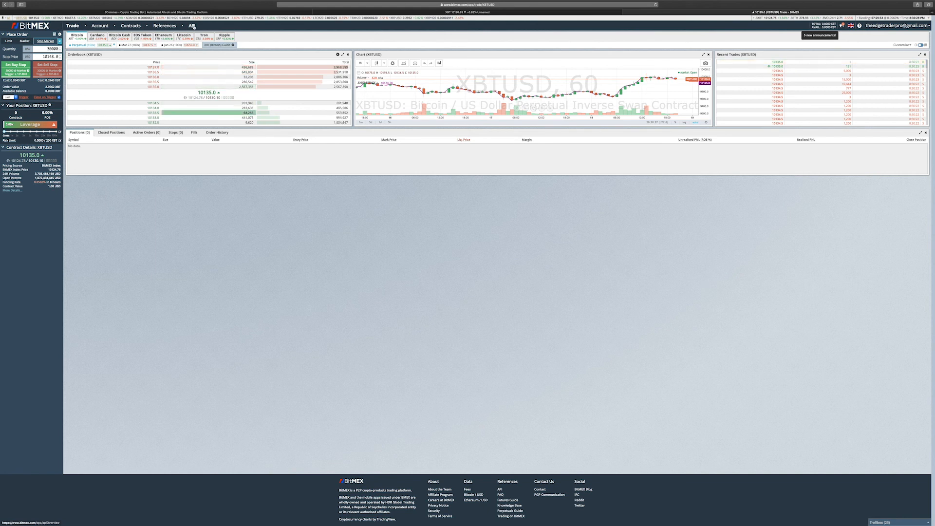
pyautogui.click(192, 26)
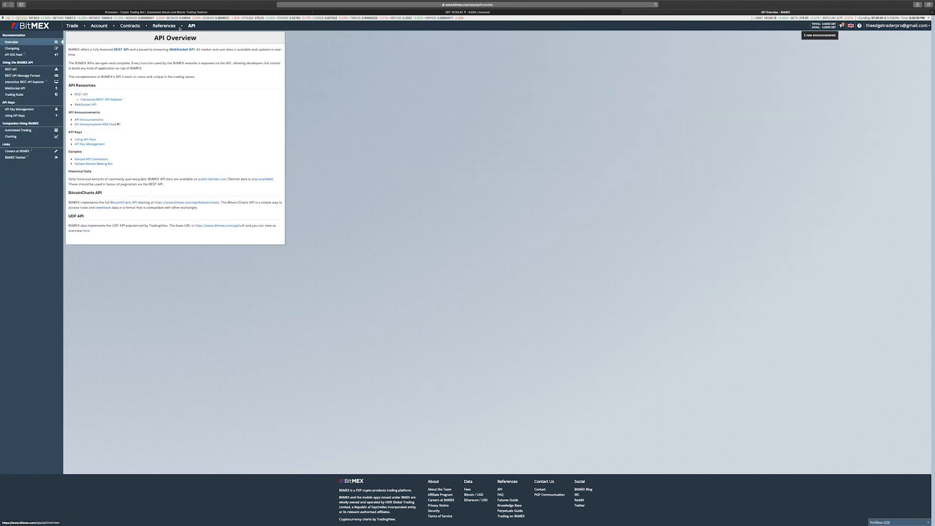
pyautogui.click(31, 110)
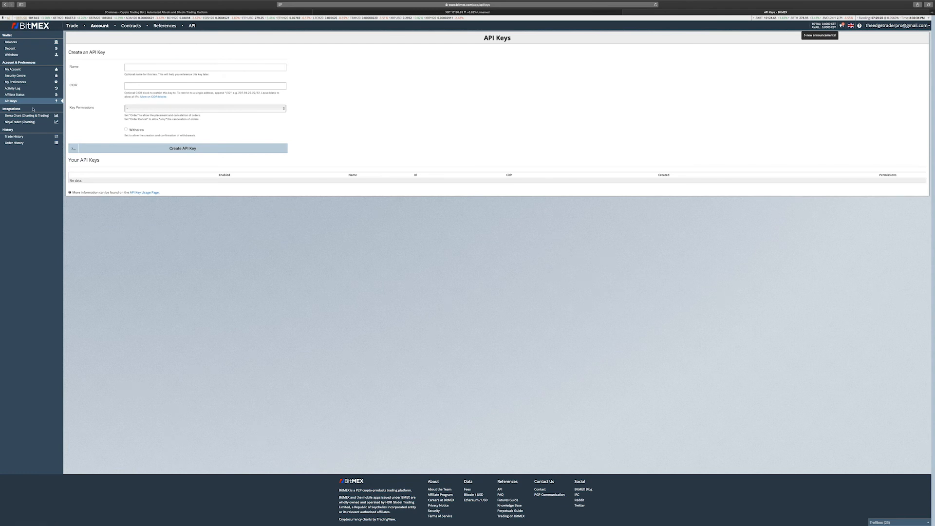
# Step: Create an API key named 3 Commas Demo with Order permission and without withdrawal rights
pyautogui.click(145, 67)
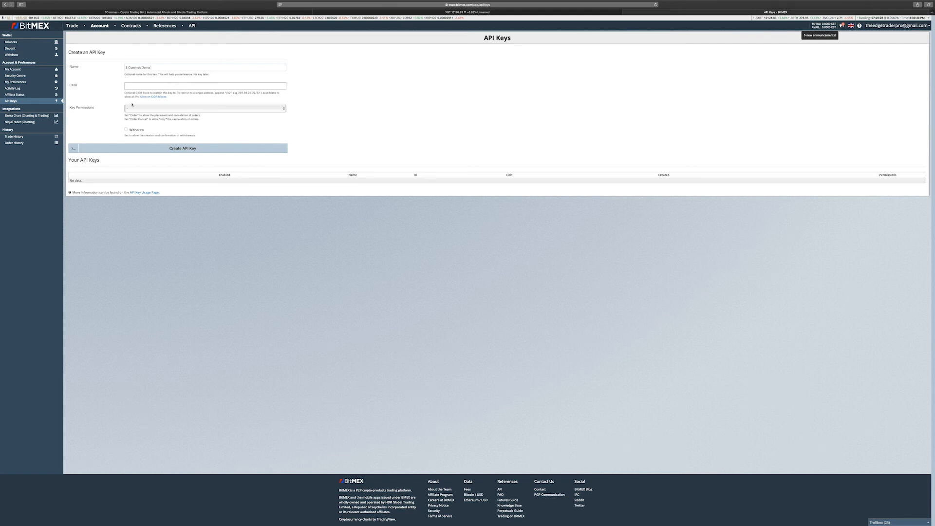
pyautogui.click(132, 110)
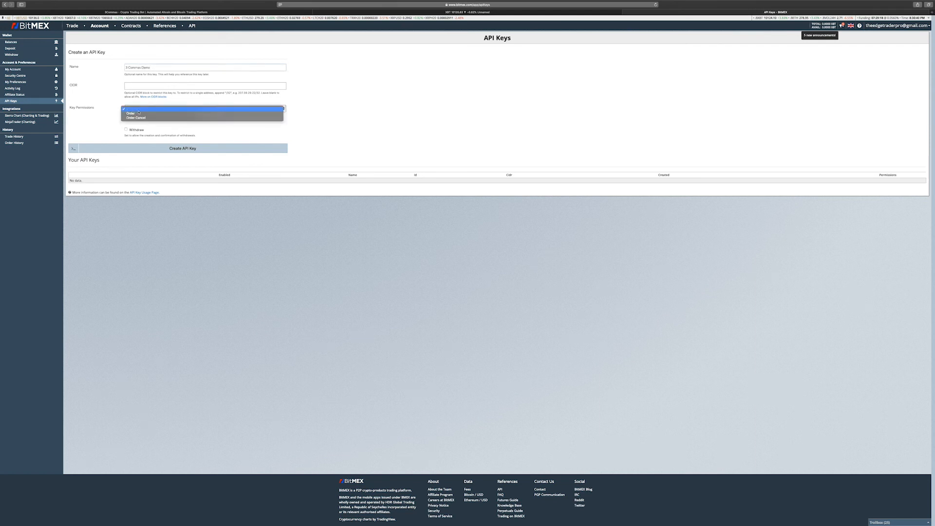
pyautogui.click(142, 113)
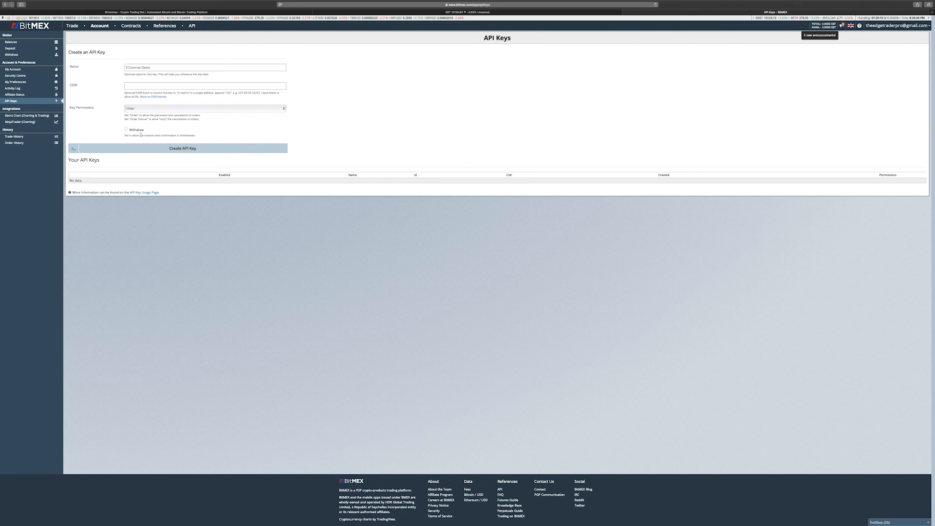
pyautogui.click(194, 149)
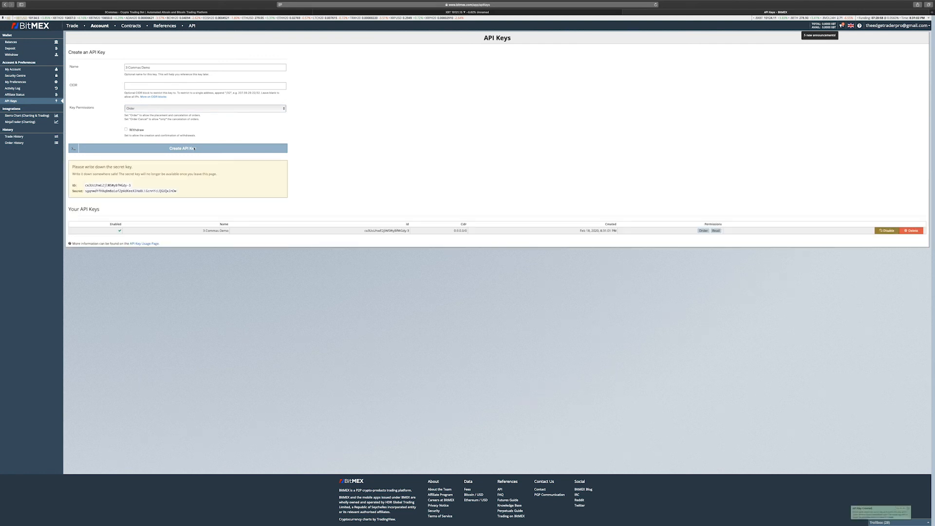
# Step: Copy the new API key ID from BitMEX and paste it into the API Key field of the 3Commas connection form
pyautogui.doubleClick(110, 185)
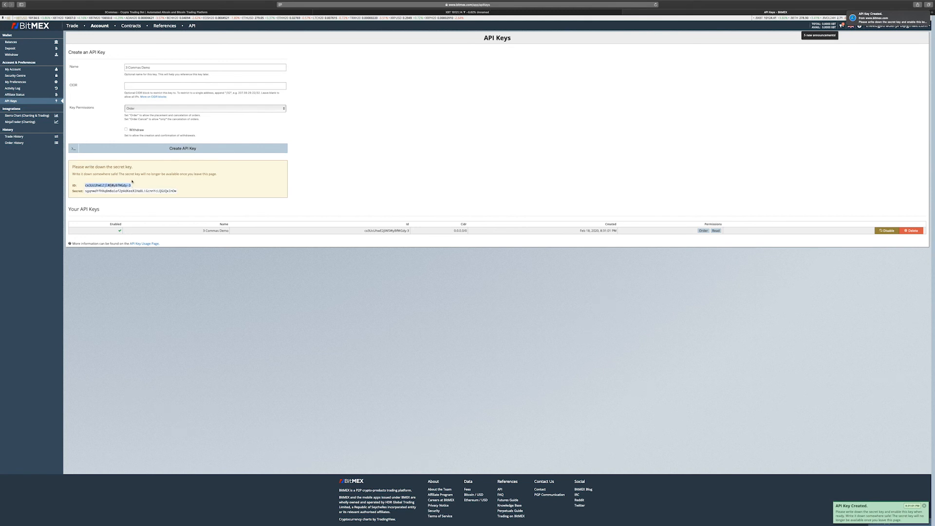
pyautogui.click(207, 13)
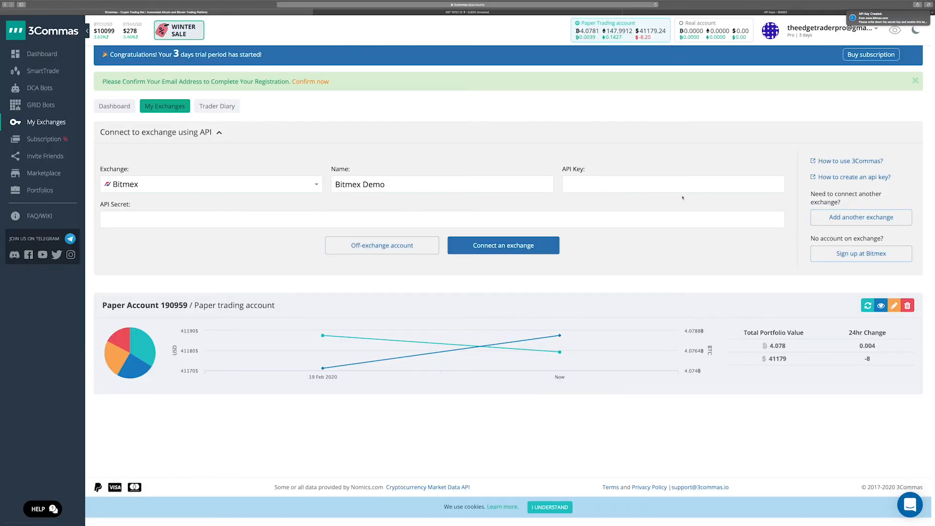
pyautogui.click(634, 181)
pyautogui.press('super+v')
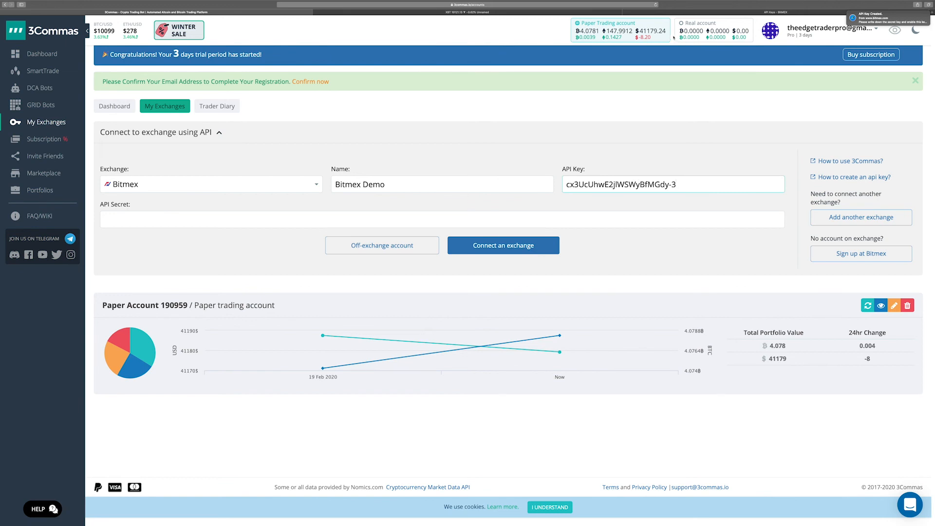
# Step: Copy the API secret from BitMEX into the API Secret field in 3Commas and connect the exchange
pyautogui.click(693, 12)
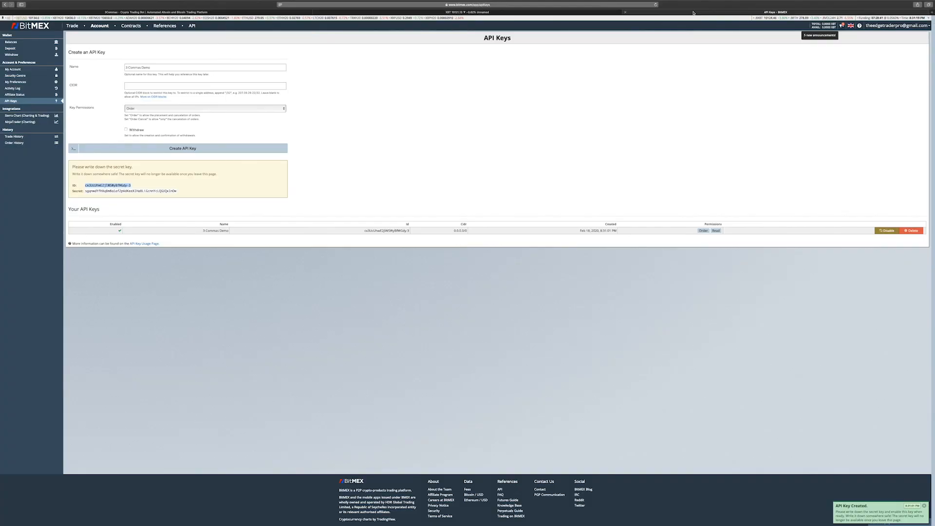
pyautogui.doubleClick(150, 191)
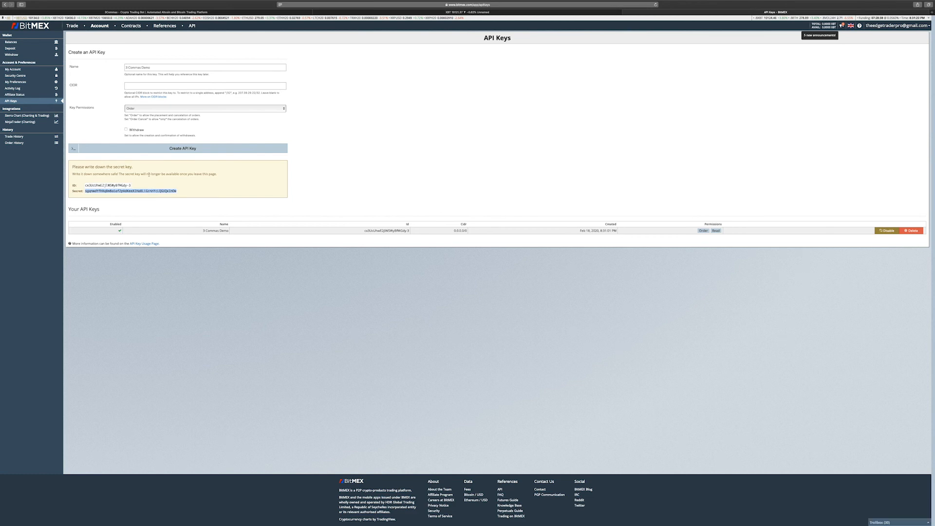
pyautogui.click(167, 12)
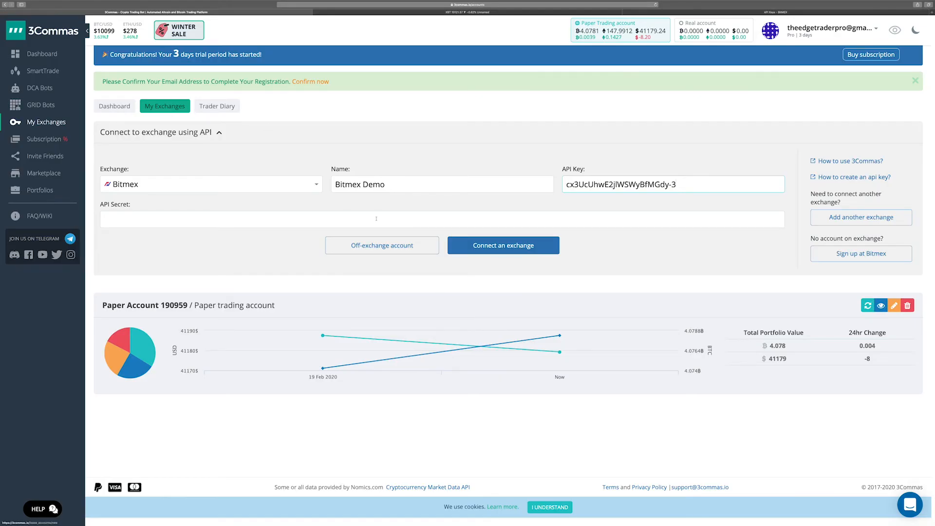
pyautogui.press('super+v')
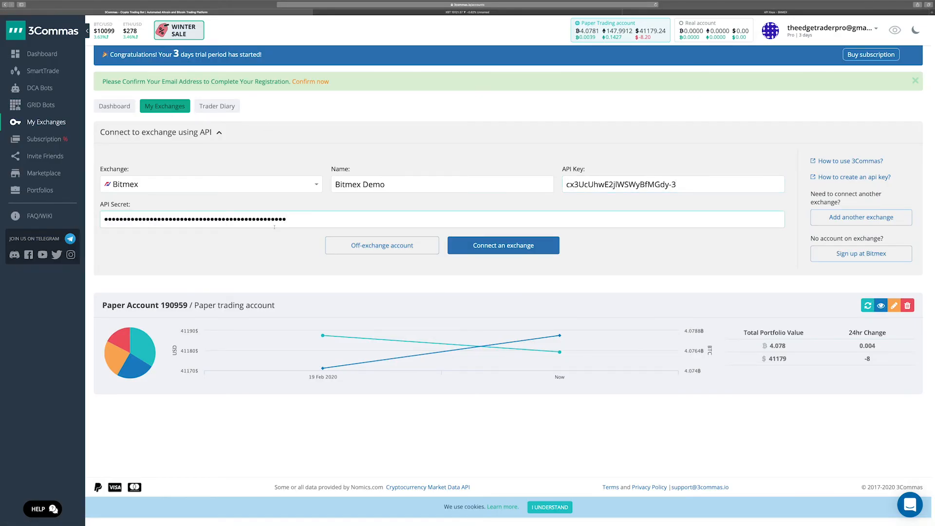
pyautogui.click(517, 250)
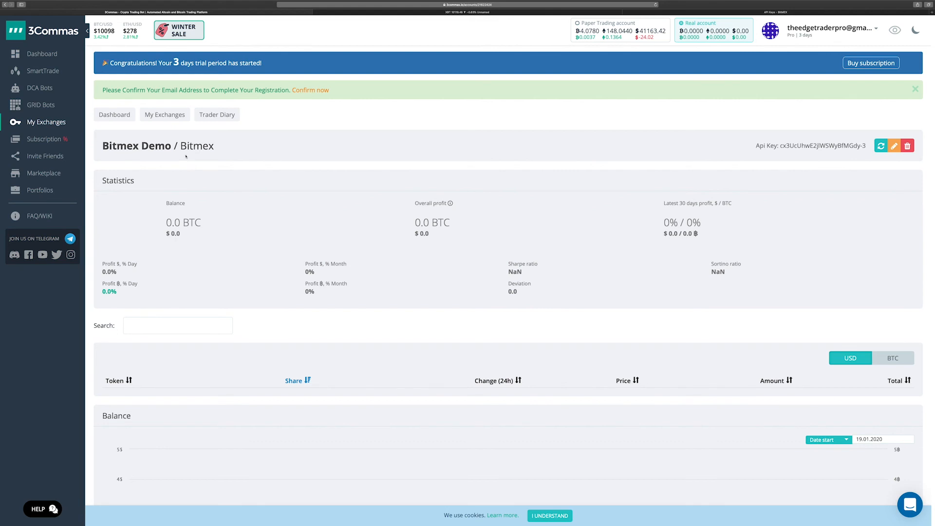
# Step: Start an advanced DCA bot on the Bitmex Demo exchange and choose the recommended pair XBT - XBTUSD
pyautogui.click(36, 88)
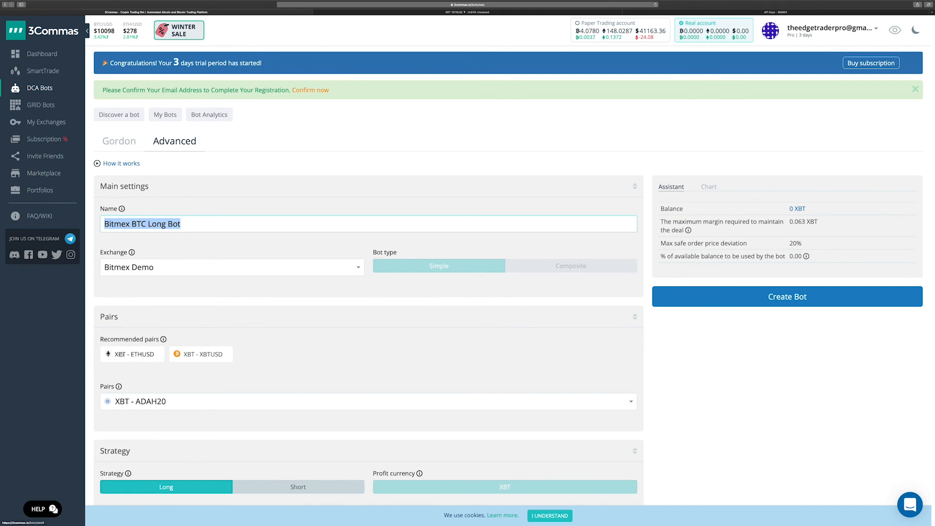
pyautogui.scroll(-1, 171, 371)
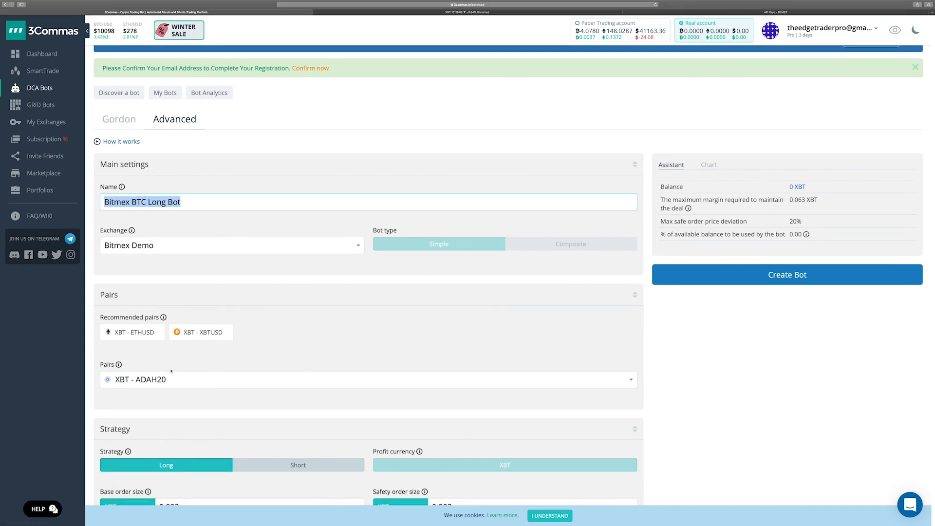
pyautogui.click(199, 333)
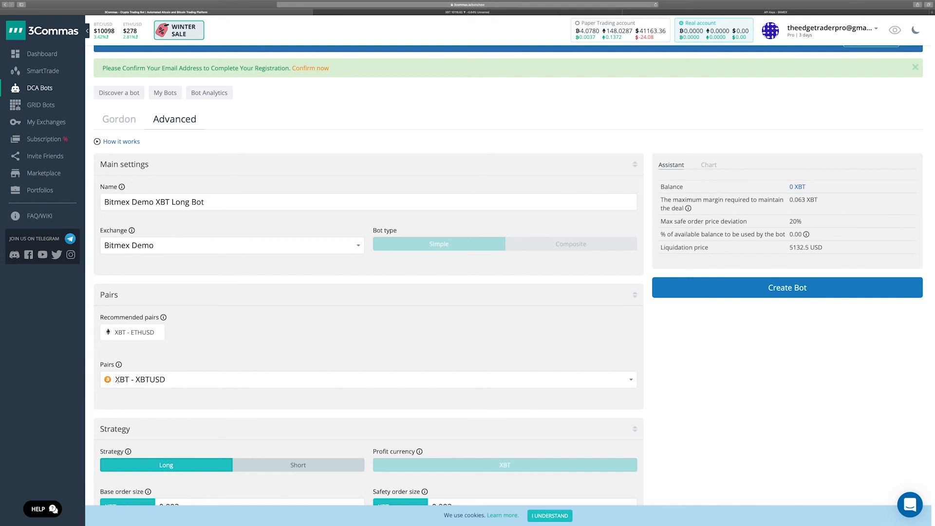
# Step: Set the start order type of the bot's strategy to Market
pyautogui.scroll(-2, 361, 343)
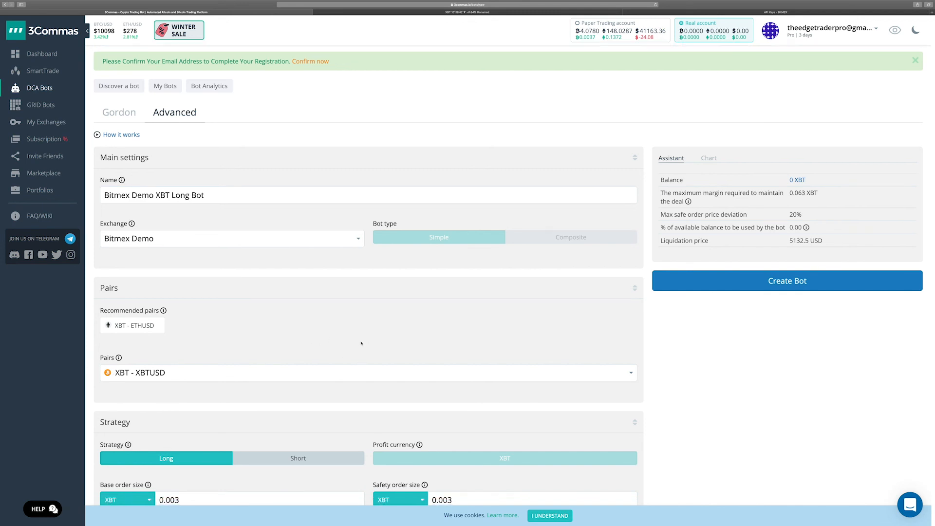
pyautogui.scroll(-2, 190, 406)
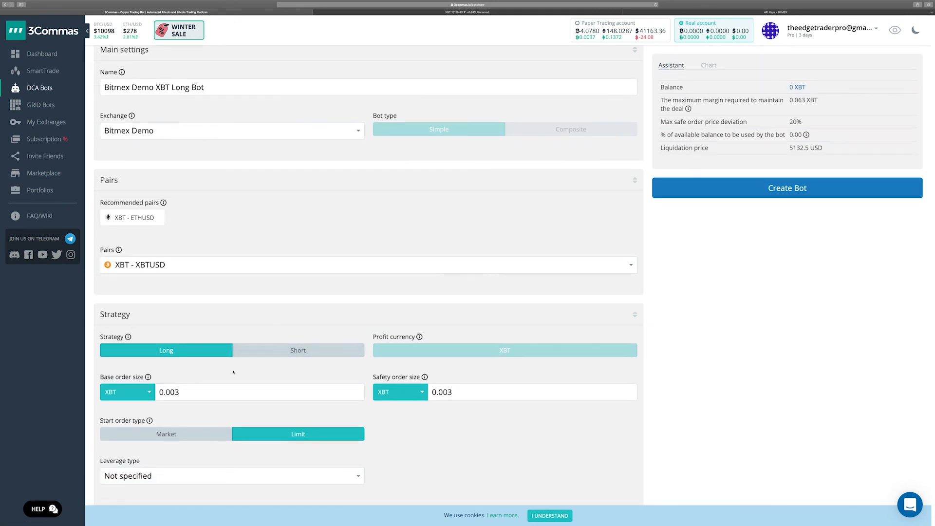
pyautogui.scroll(-2, 229, 376)
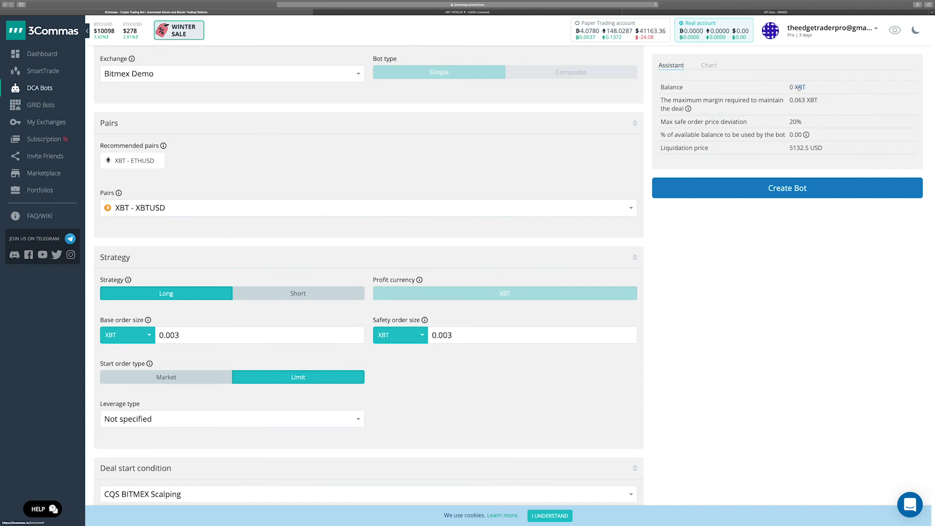
pyautogui.doubleClick(179, 335)
pyautogui.click(145, 379)
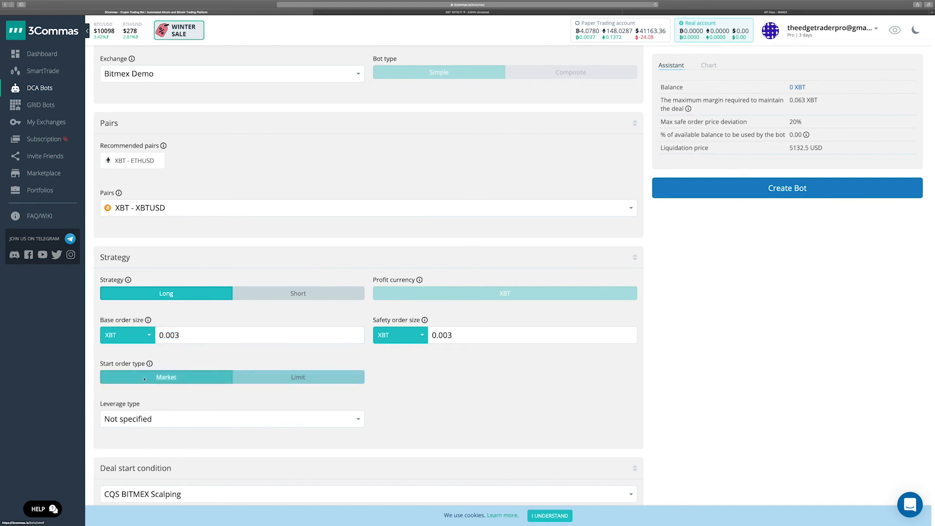
# Step: Set the leverage type in the bot's strategy settings to Cross
pyautogui.scroll(-2, 192, 394)
pyautogui.scroll(-2, 192, 394)
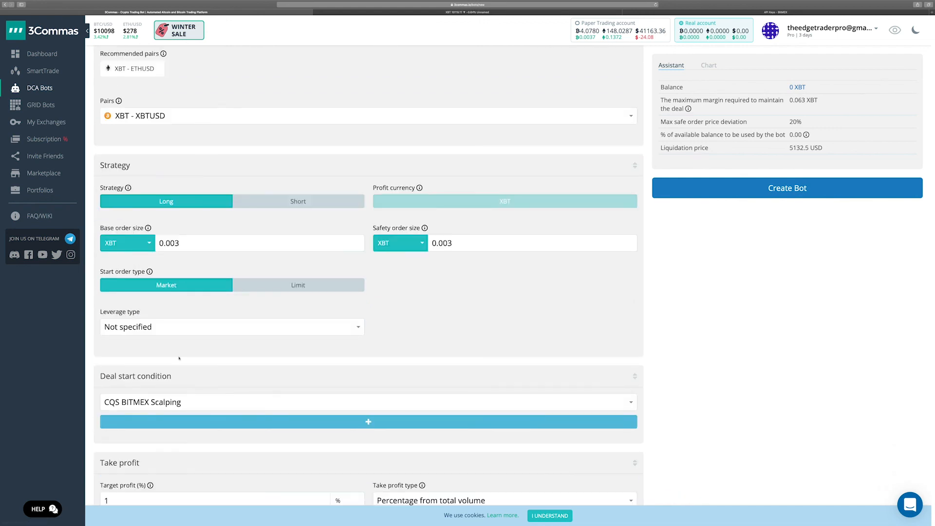
pyautogui.click(146, 327)
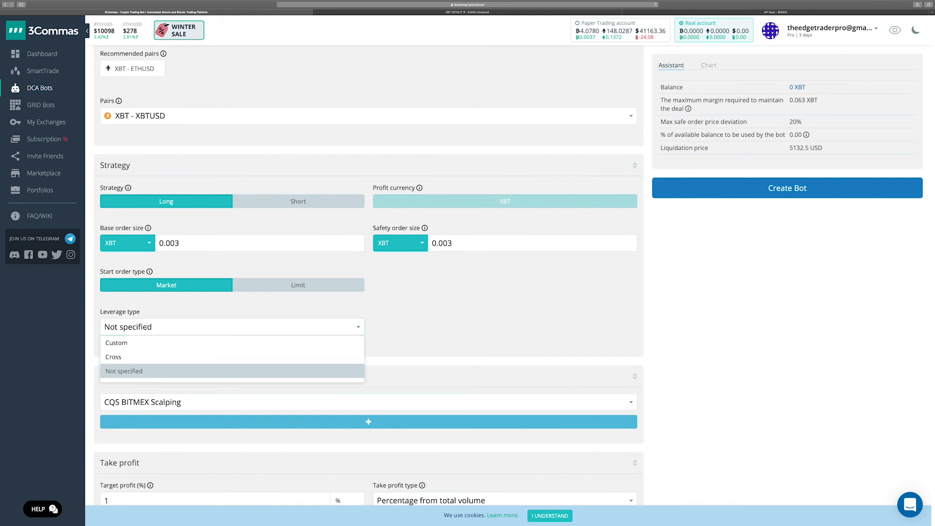
pyautogui.click(118, 357)
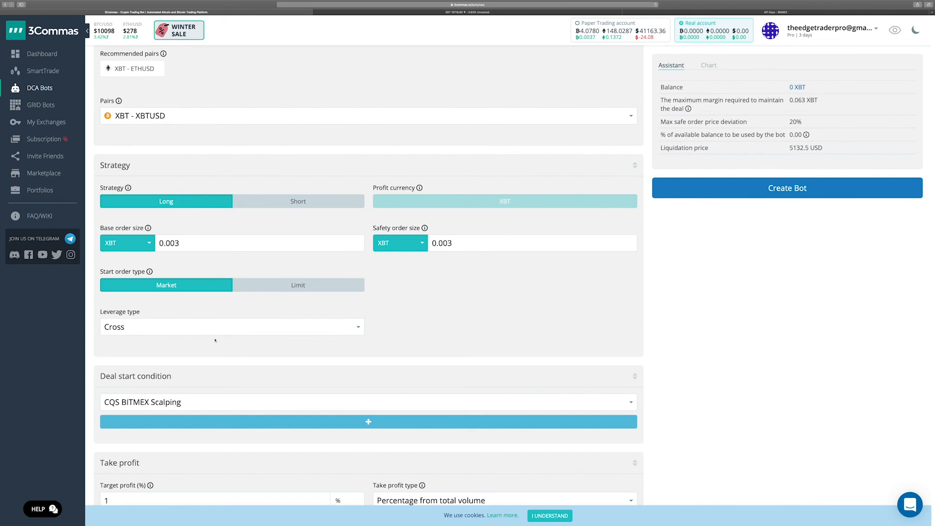
# Step: Change the bot's deal start condition to Trading View custom signal
pyautogui.scroll(-3, 214, 345)
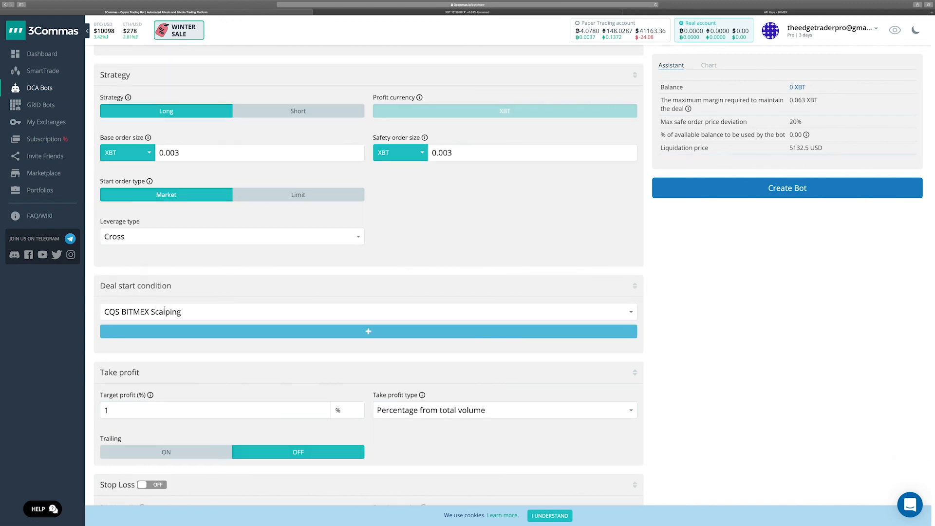
pyautogui.click(170, 313)
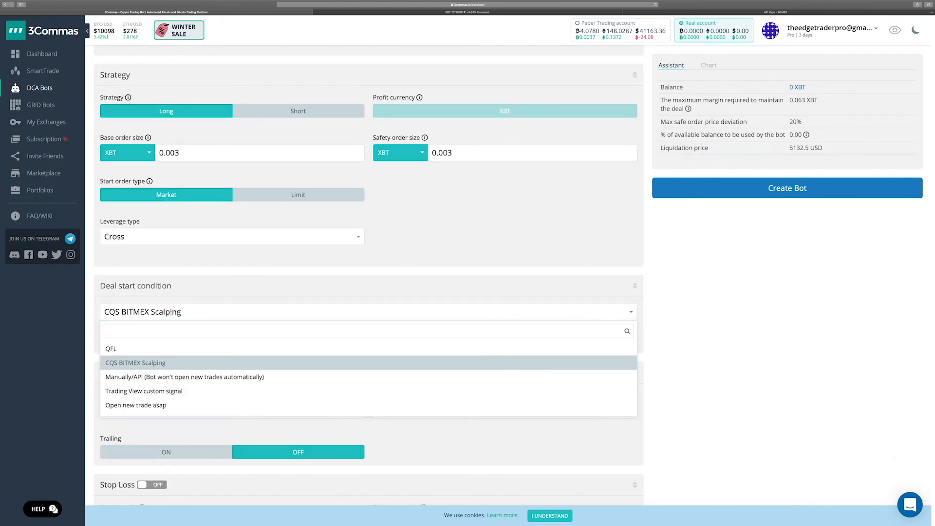
pyautogui.click(157, 391)
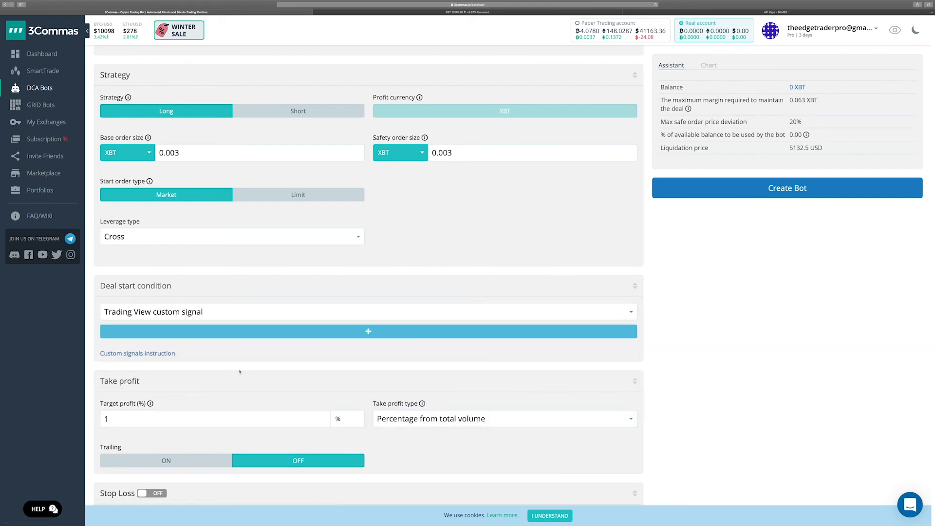
# Step: Set the take profit target to 28 percent
pyautogui.scroll(-1, 239, 372)
pyautogui.doubleClick(110, 408)
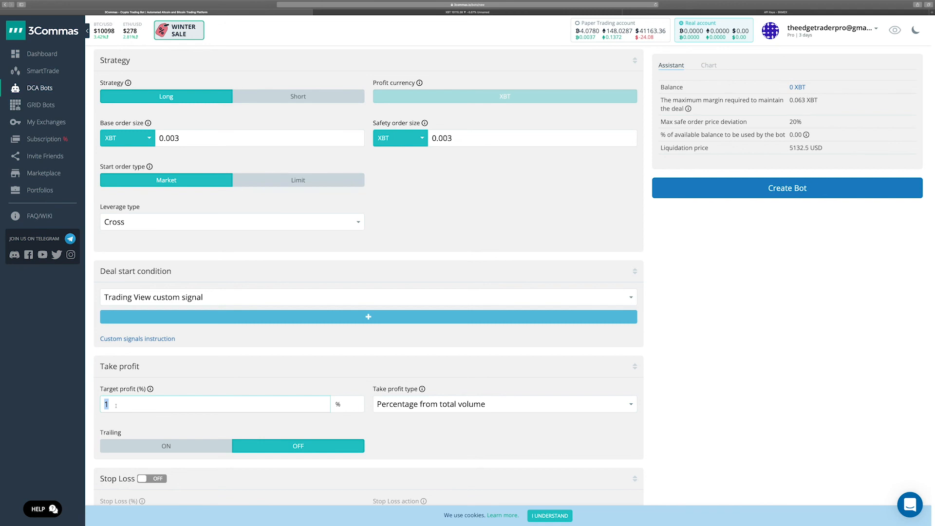
pyautogui.write('28')
# Step: Enable Stop Loss for the bot and set its percentage to 2
pyautogui.scroll(-1, 410, 446)
pyautogui.scroll(-2, 410, 447)
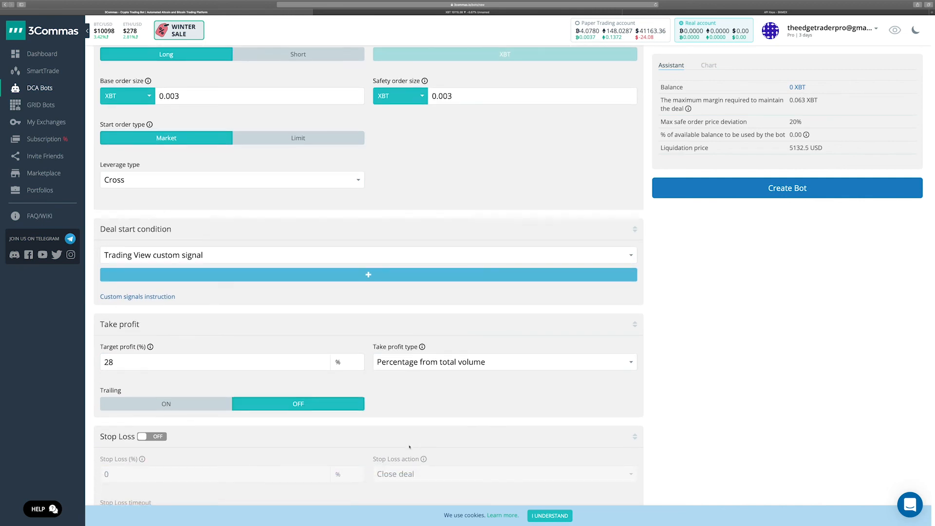
pyautogui.scroll(-4, 409, 447)
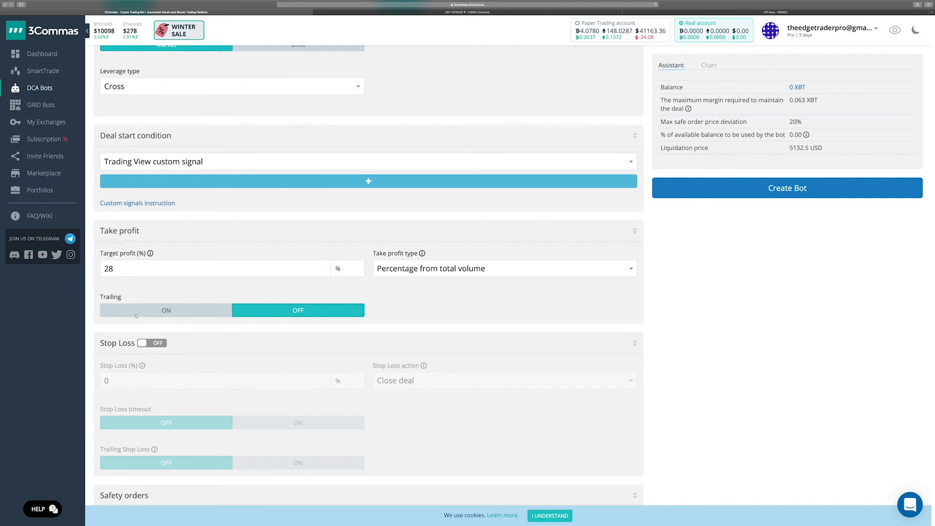
pyautogui.scroll(-3, 182, 337)
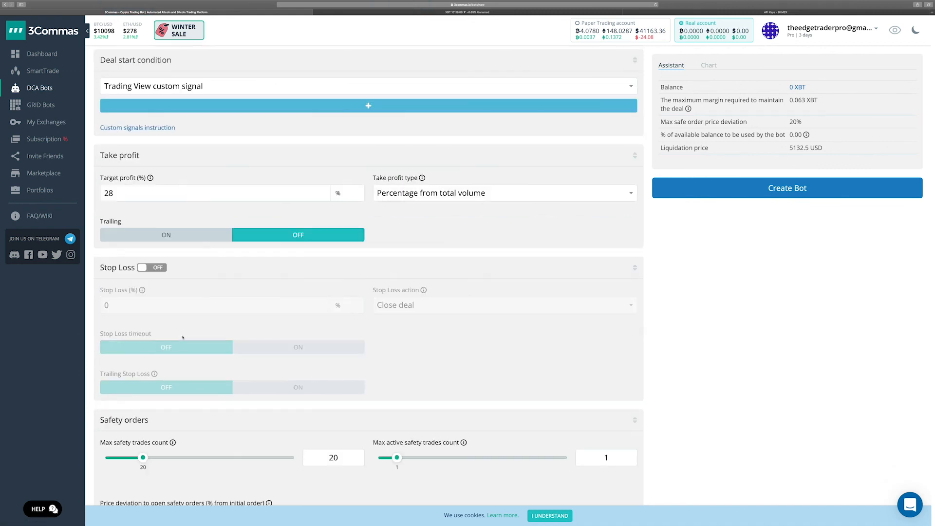
pyautogui.click(151, 271)
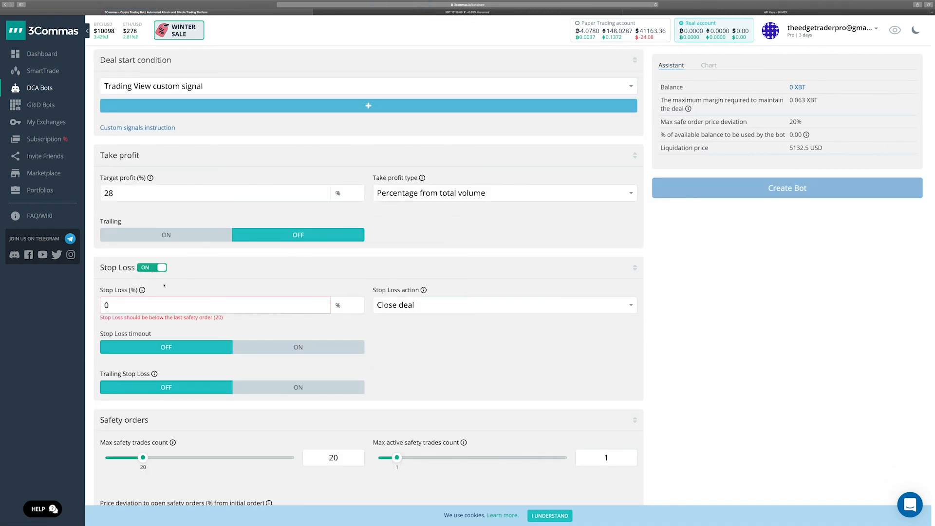
pyautogui.doubleClick(126, 304)
pyautogui.write('2')
# Step: Reduce the max safety trades count in the safety orders settings to 0
pyautogui.scroll(-1, 426, 343)
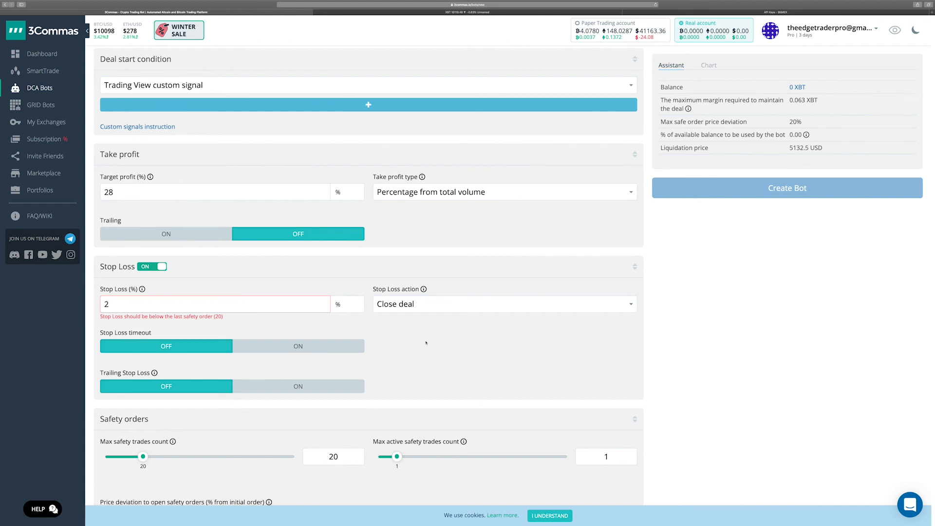
pyautogui.scroll(-1, 426, 342)
pyautogui.scroll(-2, 426, 342)
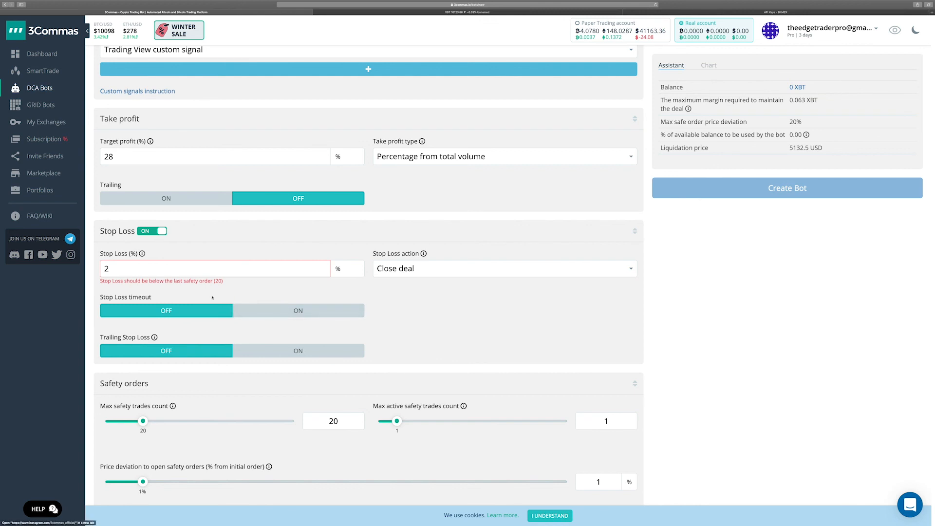
pyautogui.scroll(-3, 178, 329)
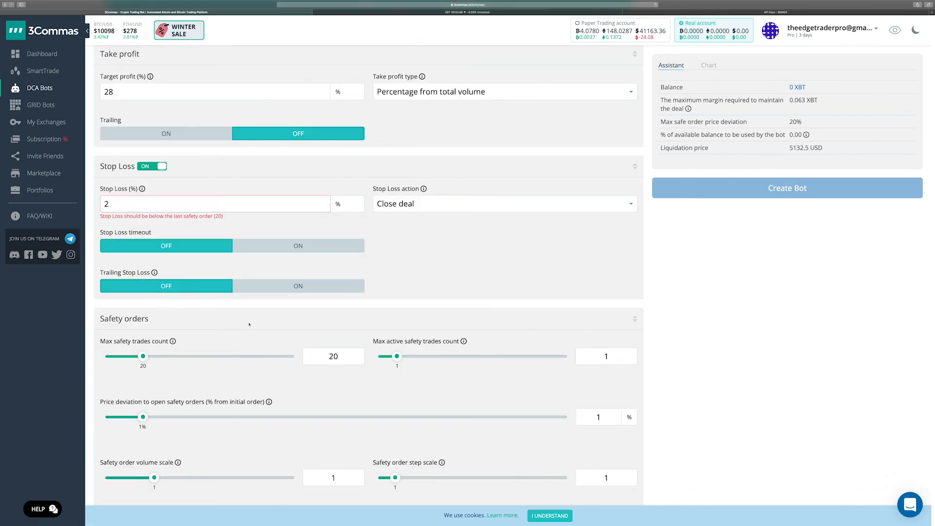
pyautogui.scroll(-1, 248, 324)
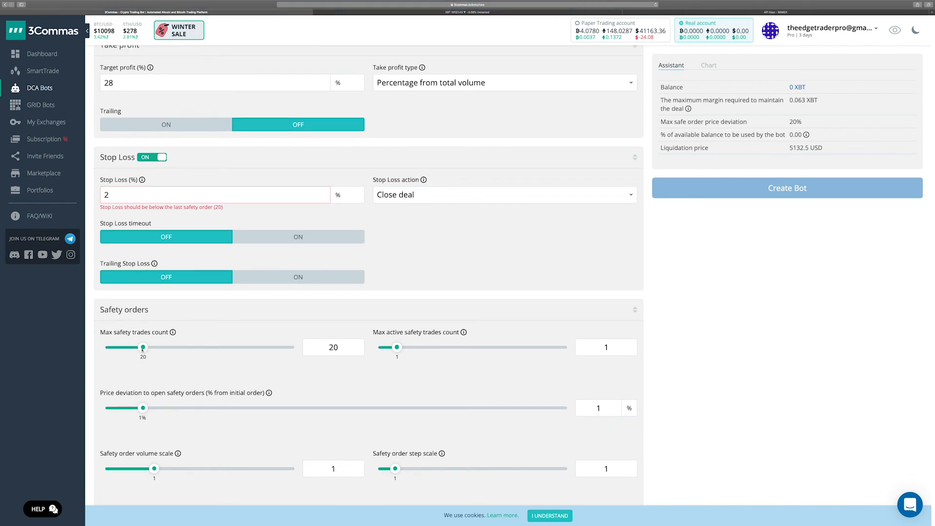
pyautogui.moveTo(143, 348); pyautogui.dragTo(67, 346)
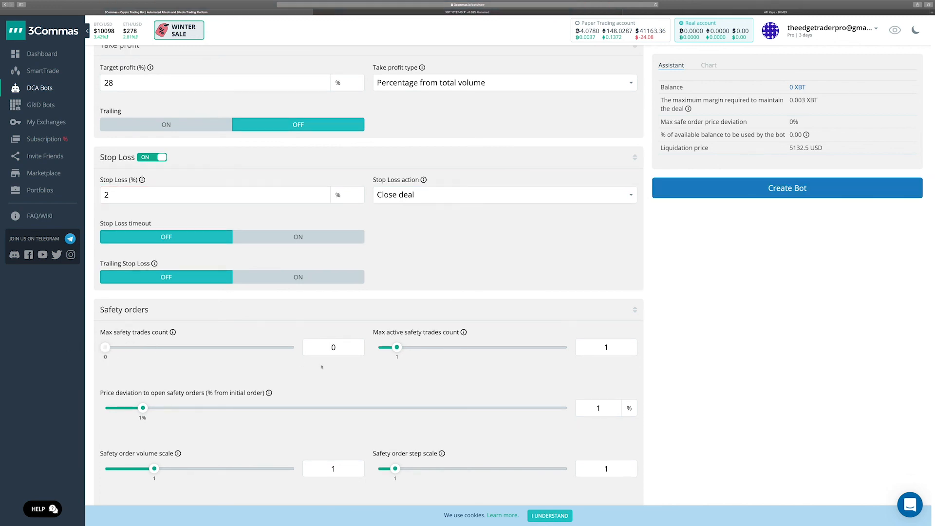
# Step: Create the long bot with the default advanced settings and start it
pyautogui.scroll(-3, 326, 366)
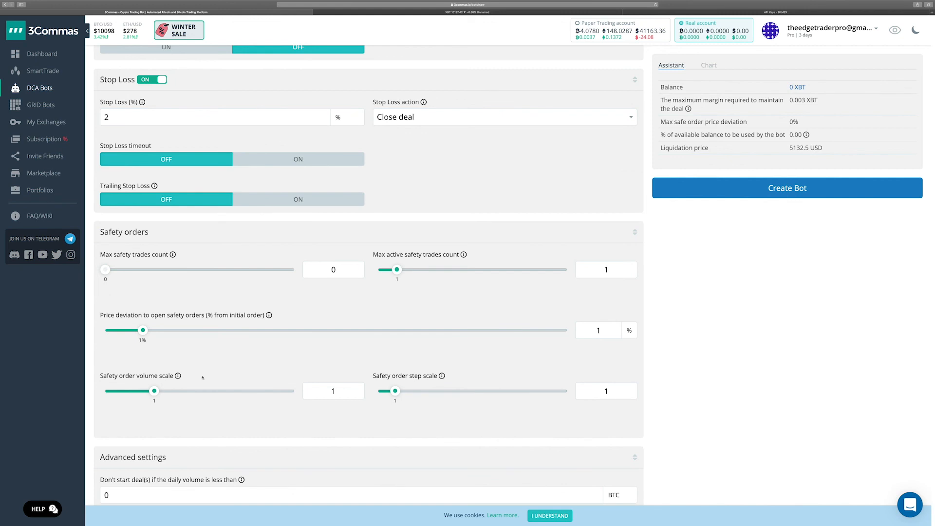
pyautogui.scroll(-3, 280, 406)
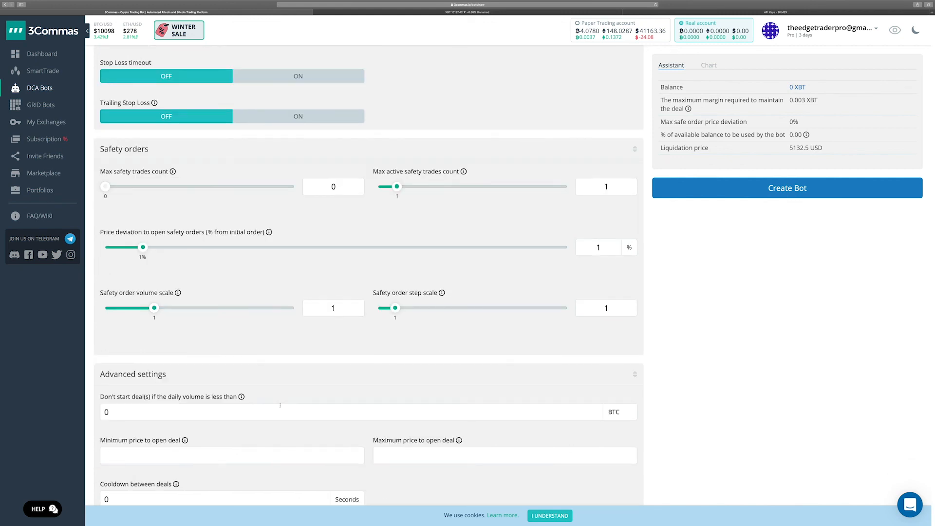
pyautogui.scroll(-2, 280, 405)
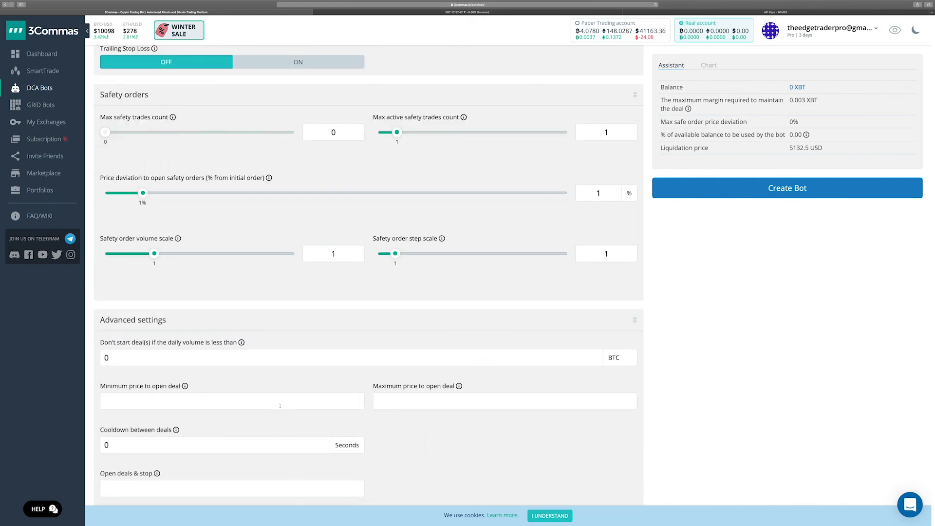
pyautogui.scroll(-1, 280, 405)
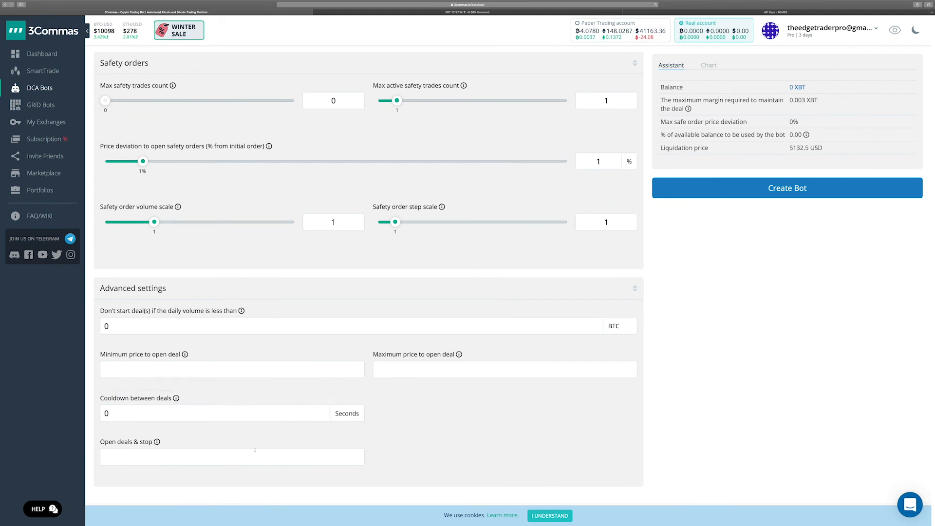
pyautogui.scroll(1, 724, 275)
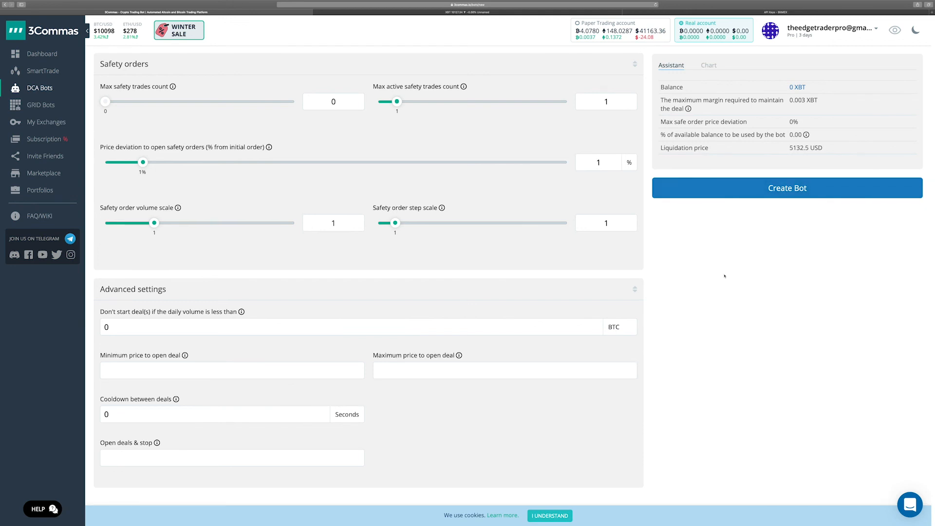
pyautogui.click(779, 189)
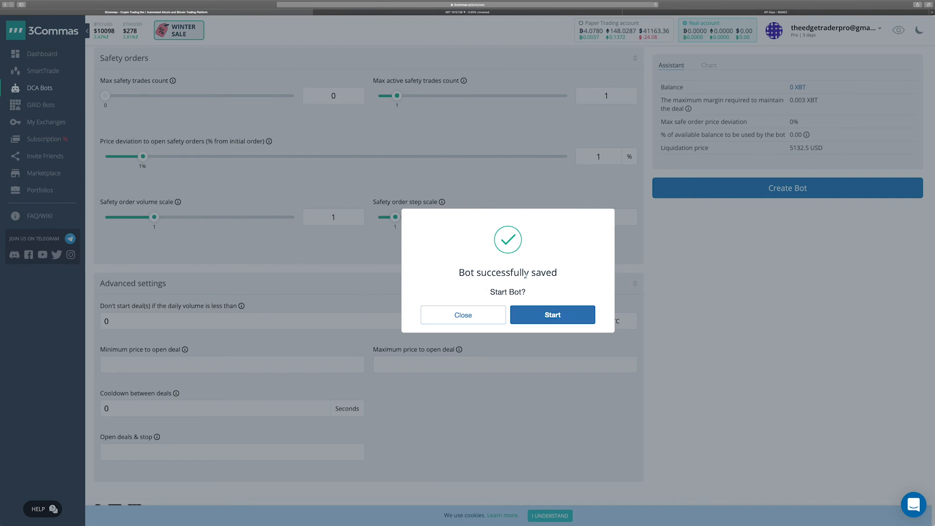
pyautogui.click(561, 314)
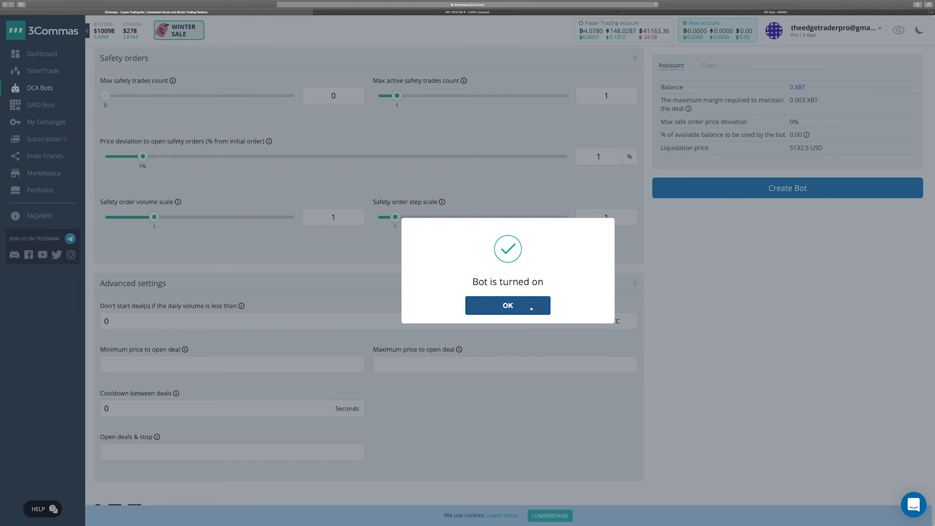
pyautogui.click(531, 309)
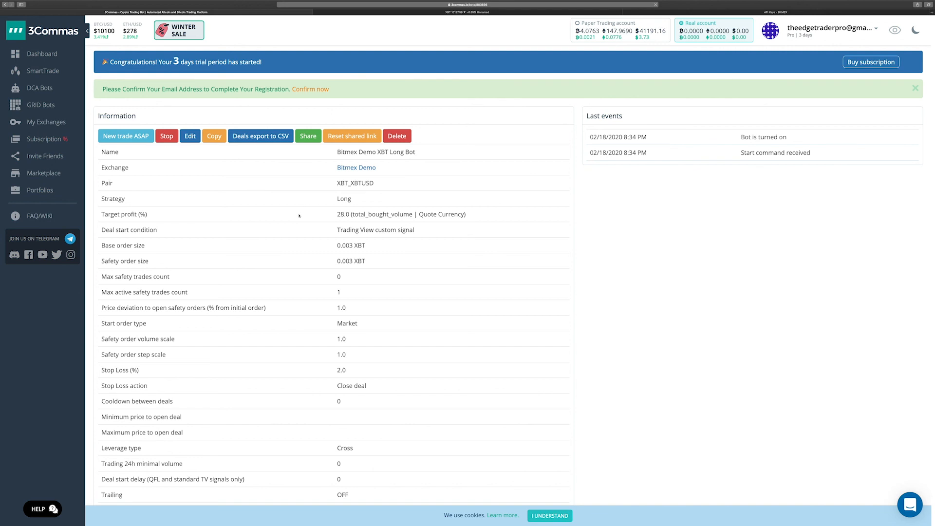
# Step: Copy the long bot, name the copy Bitmex Demo XBT Short Bot and set its strategy to Short
pyautogui.click(219, 138)
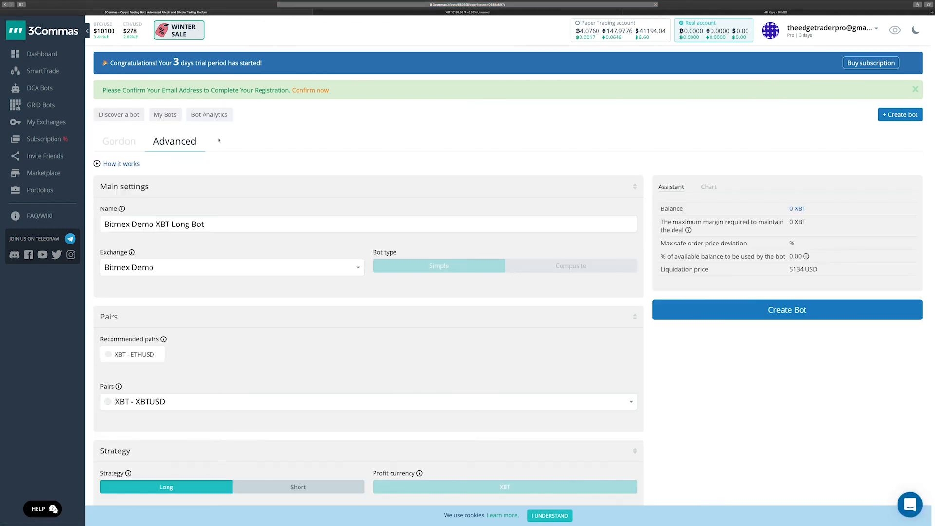
pyautogui.doubleClick(179, 224)
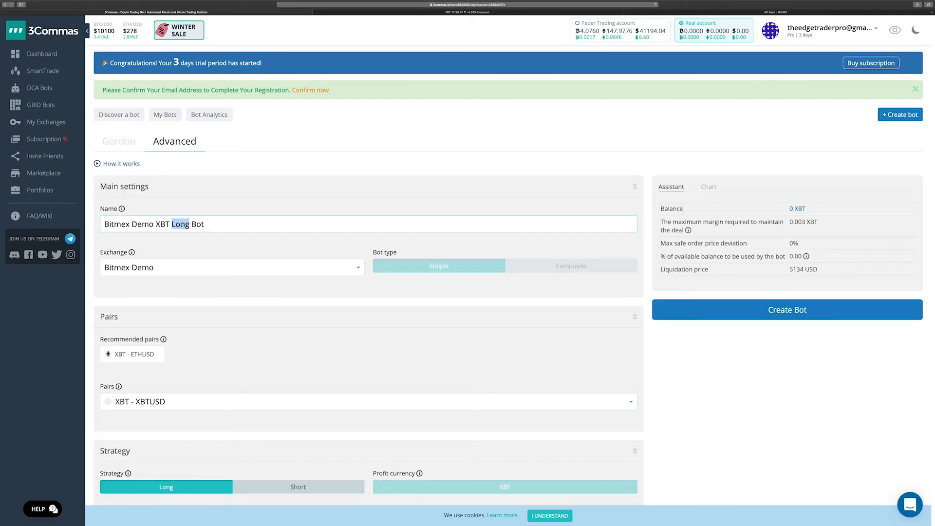
pyautogui.write('Short')
pyautogui.scroll(-1, 348, 294)
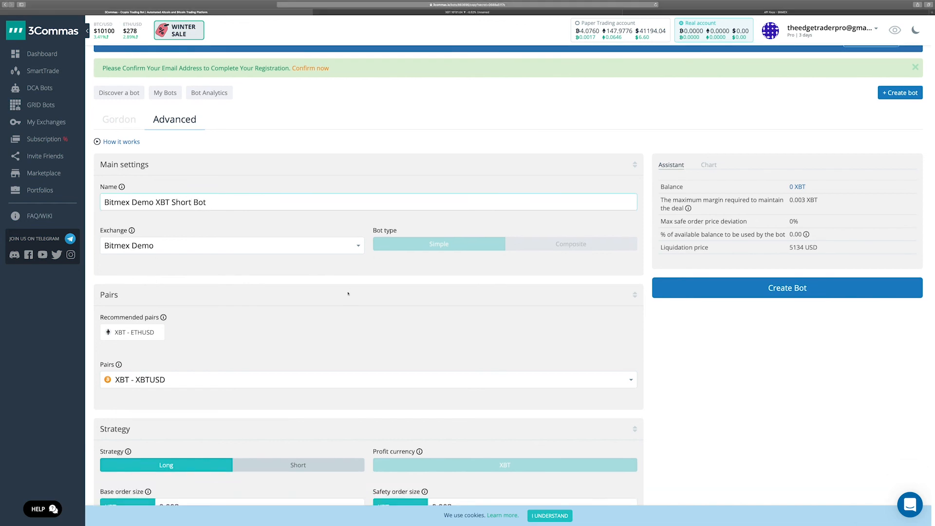
pyautogui.click(298, 464)
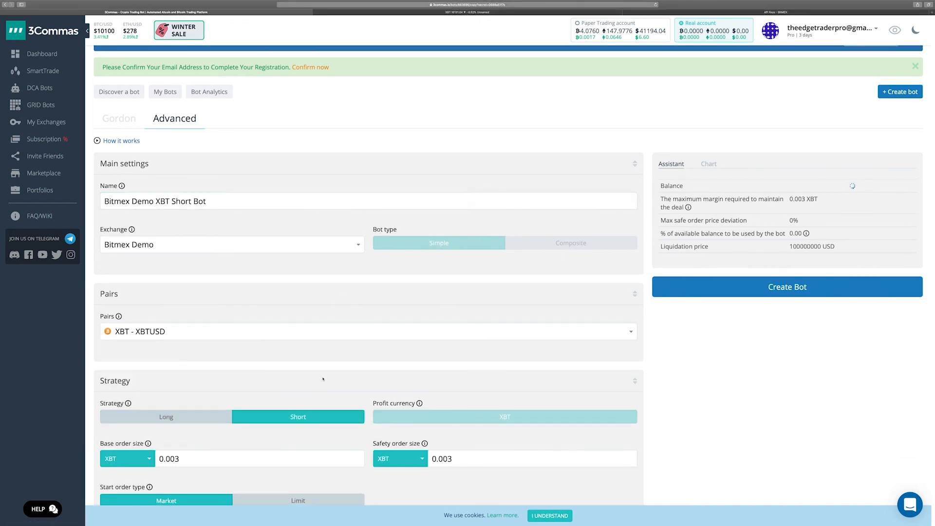
# Step: Review the short bot's copied strategy, deal start condition, take profit, stop loss and safety order settings
pyautogui.scroll(-2, 322, 379)
pyautogui.scroll(-5, 321, 380)
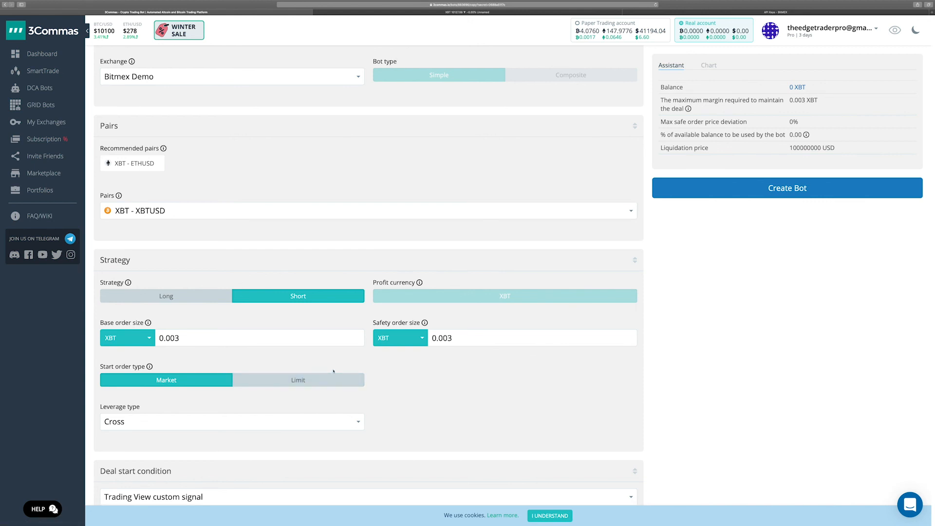
pyautogui.scroll(-1, 410, 393)
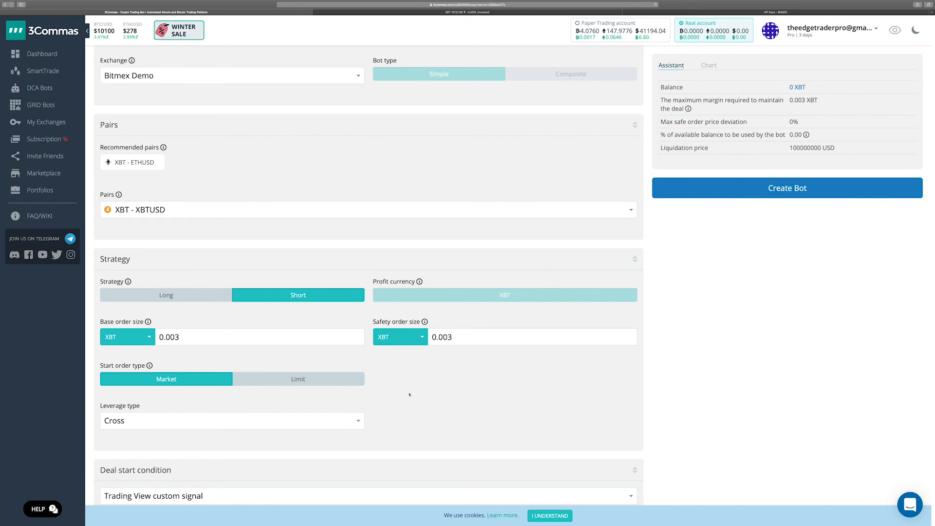
pyautogui.scroll(-1, 410, 395)
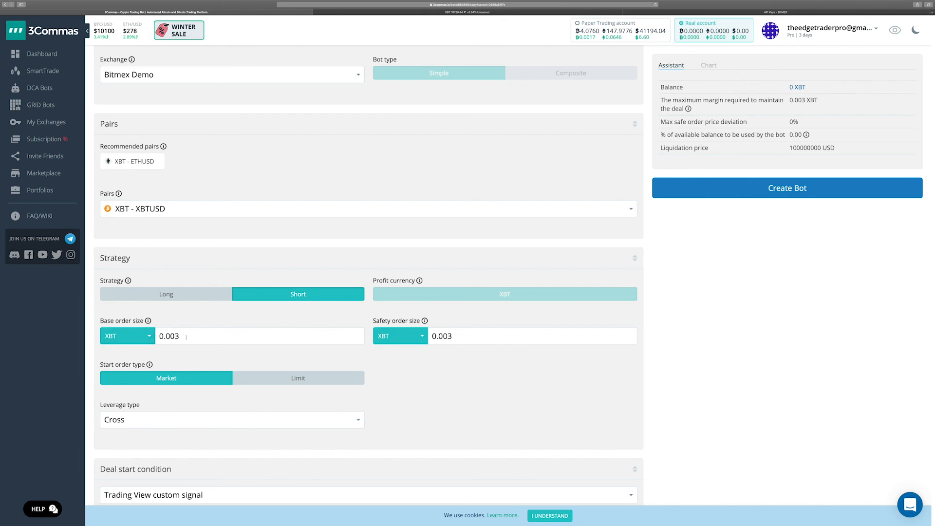
pyautogui.scroll(-2, 443, 379)
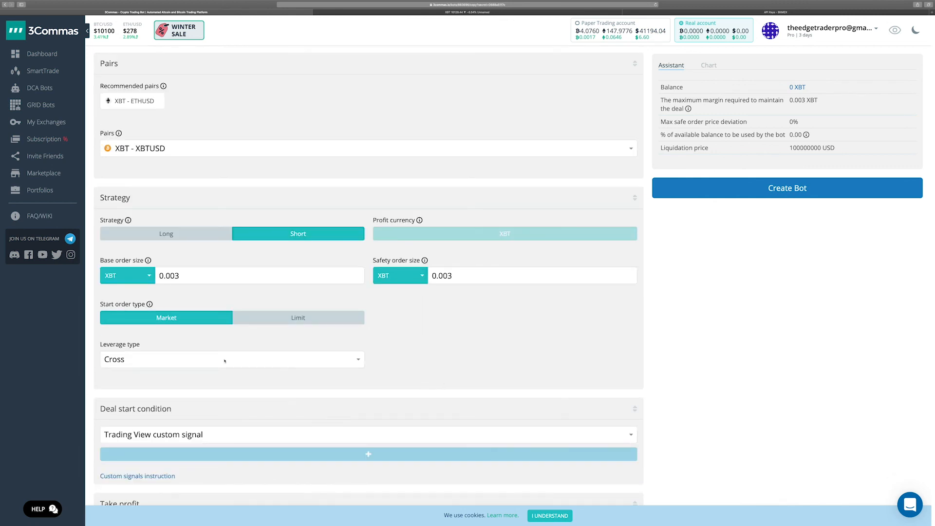
pyautogui.scroll(-4, 224, 361)
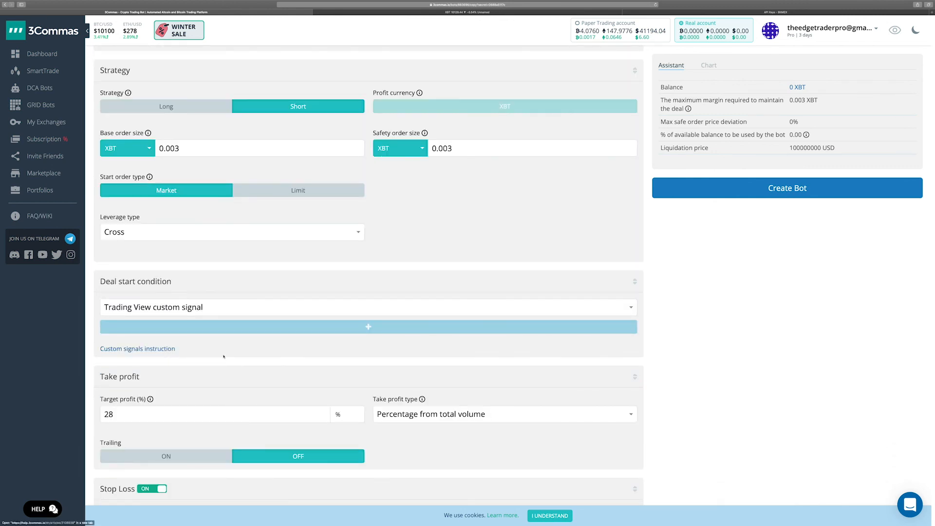
pyautogui.scroll(-4, 223, 356)
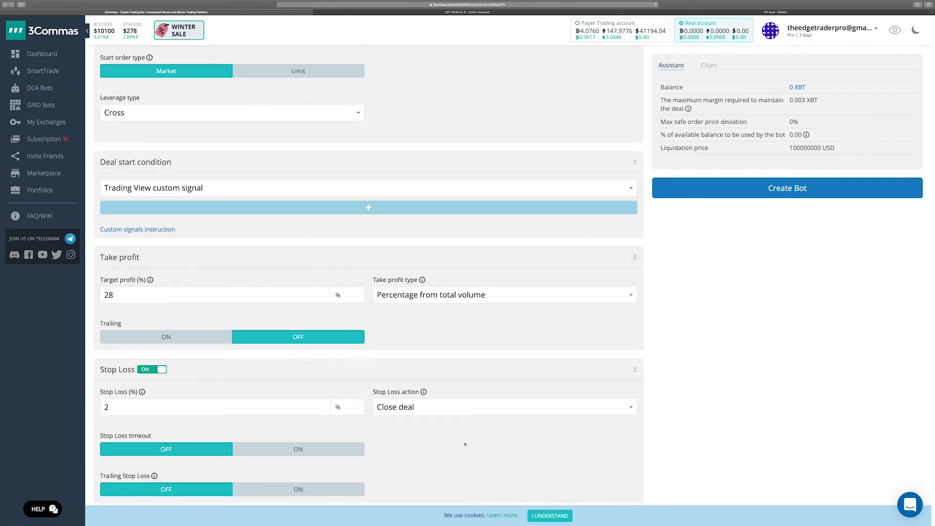
pyautogui.scroll(-10, 465, 444)
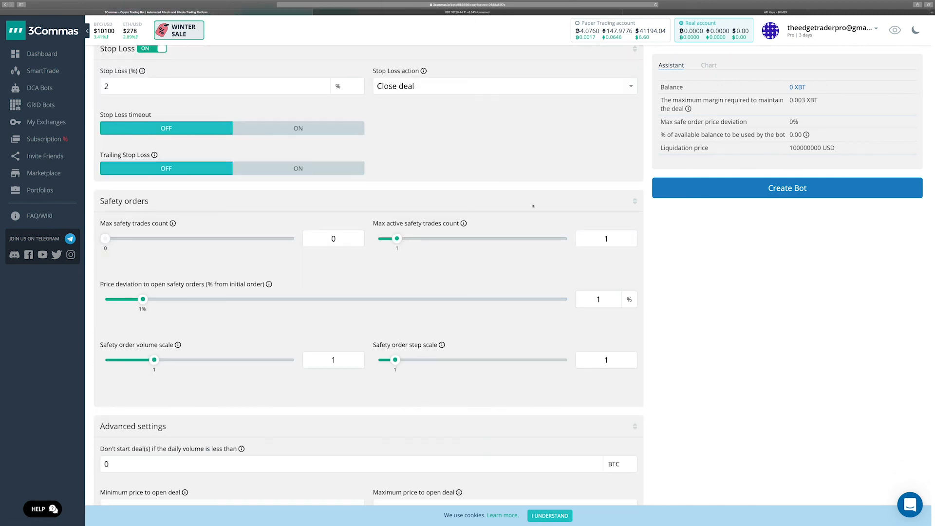
# Step: Create the Bitmex Demo XBT Short Bot with its copied settings and start it
pyautogui.click(777, 188)
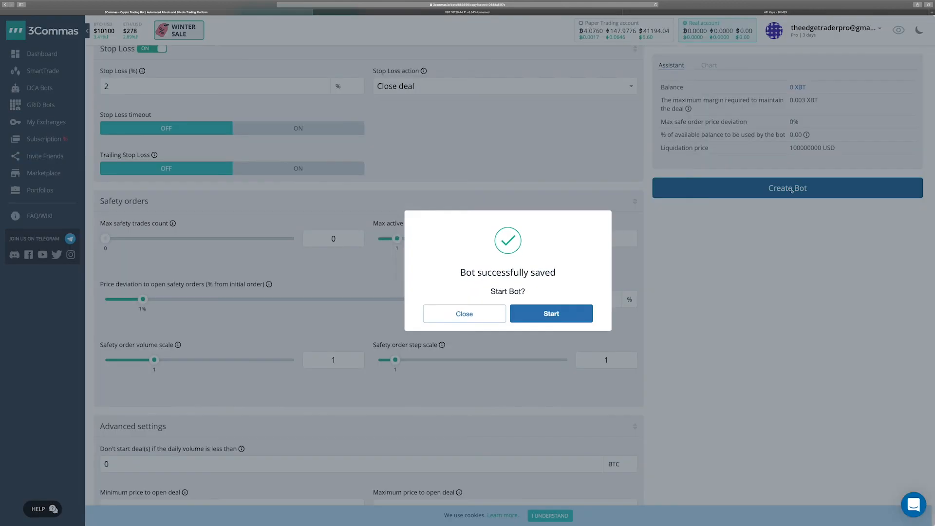
pyautogui.click(576, 309)
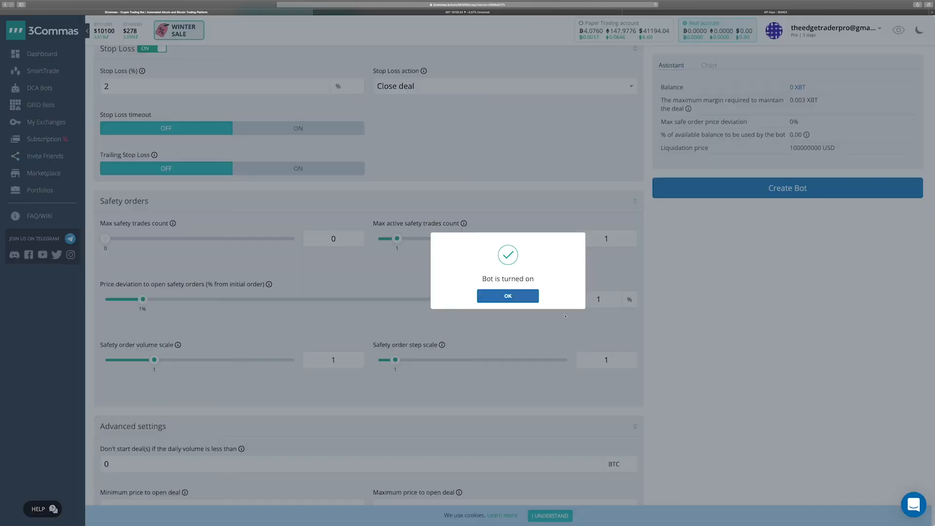
pyautogui.click(530, 313)
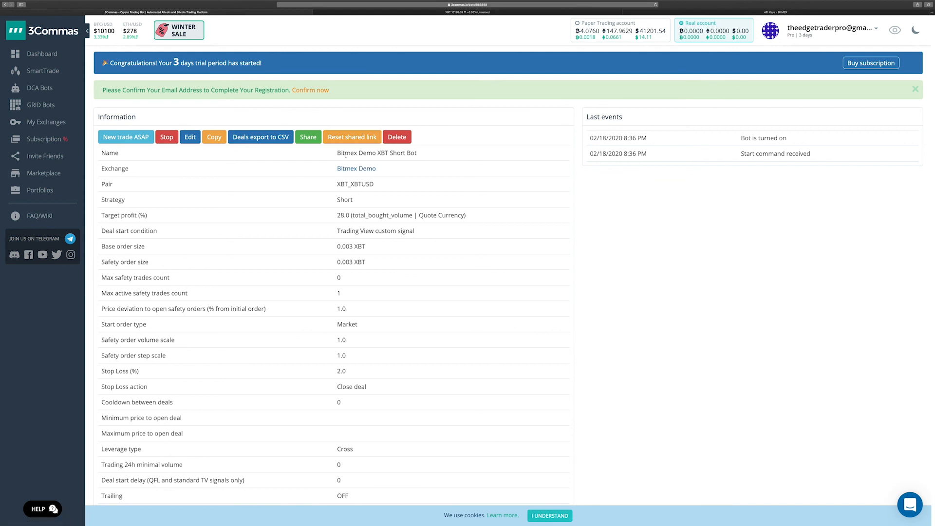
# Step: Review the short bot's summary and its signal messages for starting, closing and cancelling deals and for starting or stopping the bot
pyautogui.moveTo(336, 153); pyautogui.dragTo(422, 154)
pyautogui.scroll(-3, 427, 200)
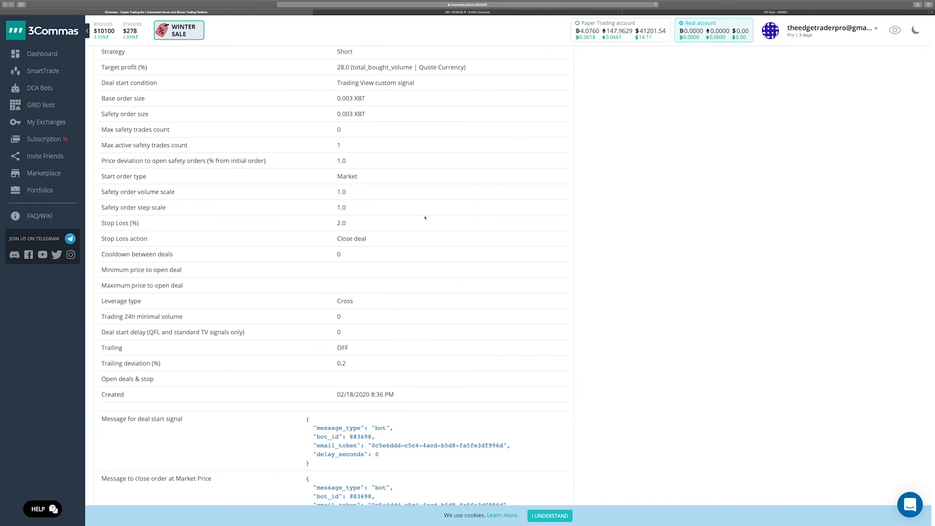
pyautogui.scroll(-1, 425, 217)
pyautogui.scroll(-2, 425, 218)
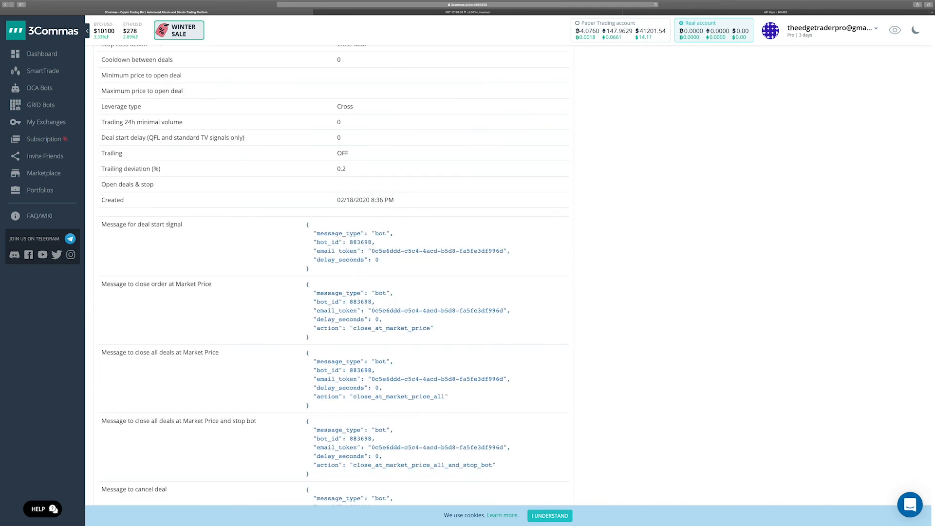
pyautogui.scroll(-3, 370, 370)
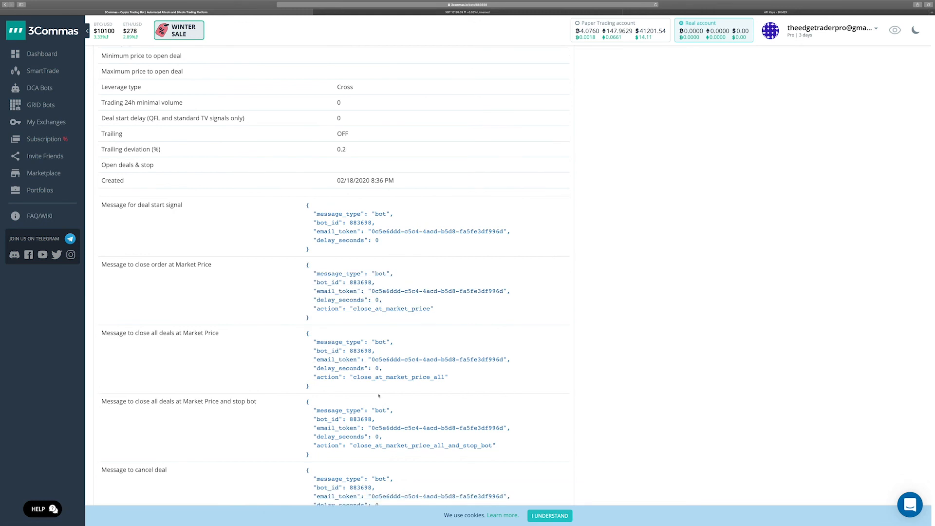
pyautogui.scroll(-4, 400, 421)
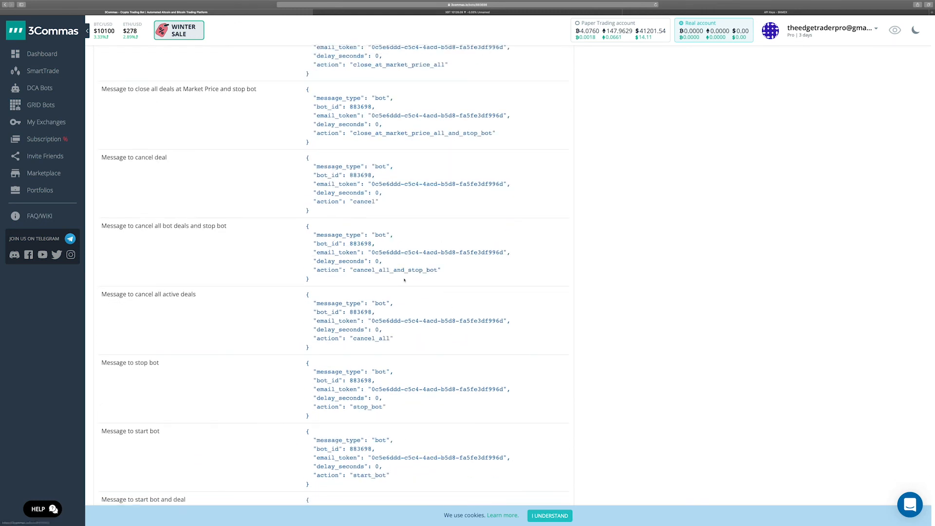
pyautogui.scroll(-2, 404, 281)
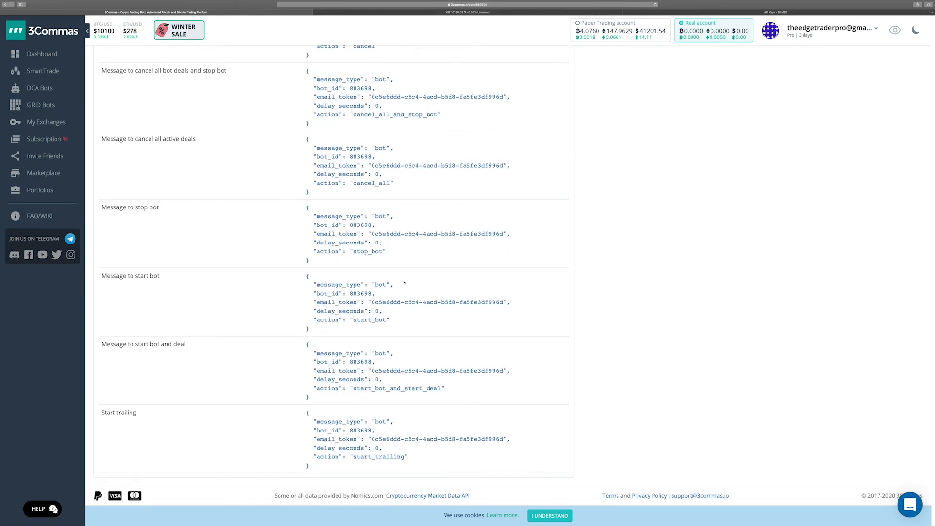
pyautogui.scroll(11, 397, 304)
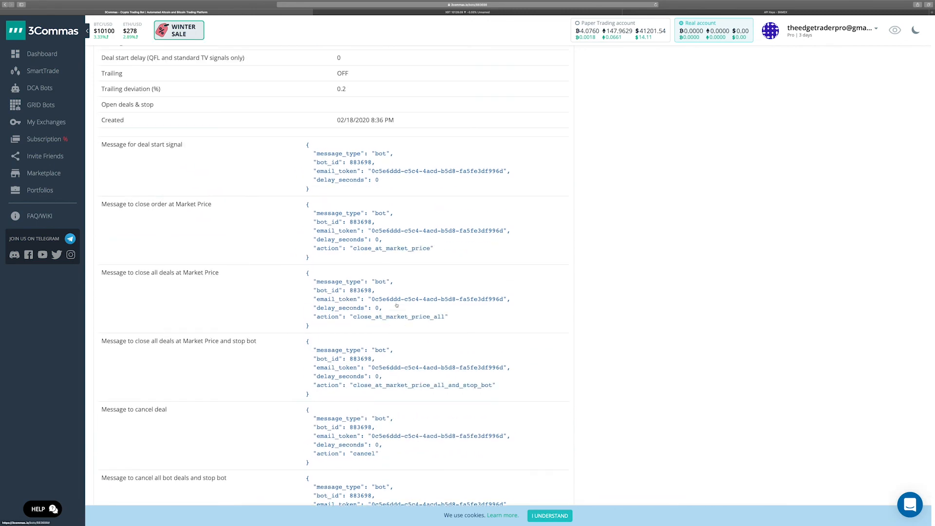
pyautogui.scroll(-4, 396, 305)
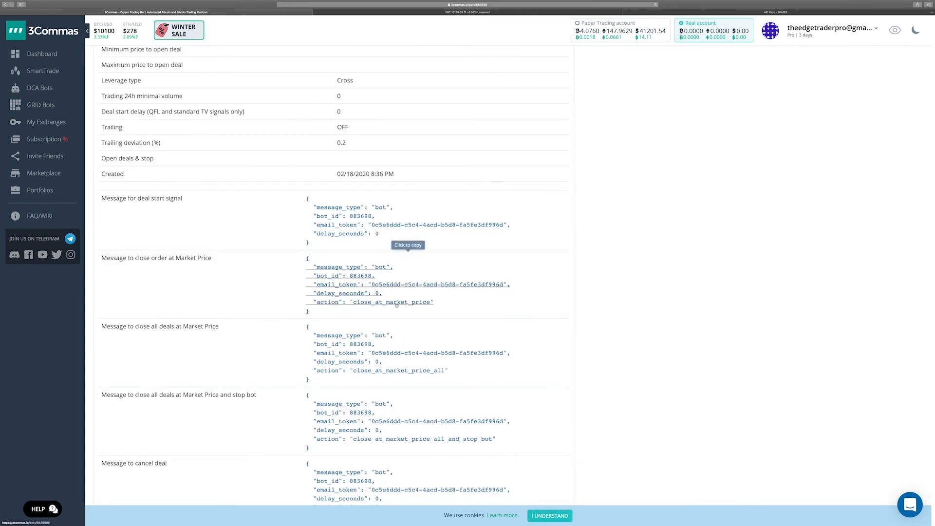
pyautogui.scroll(4, 417, 239)
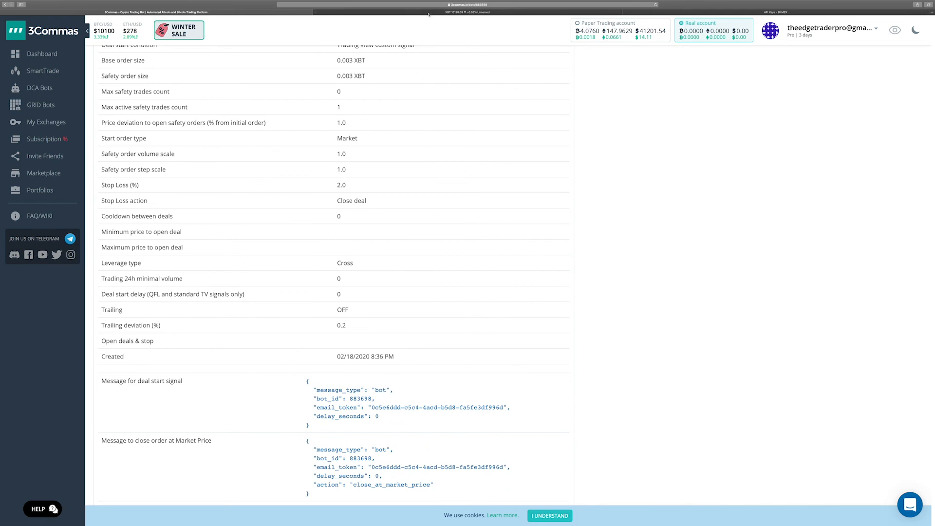
# Step: Switch to TradingView and add the invite-only Pro Trend Trader script to the XBT chart
pyautogui.click(476, 12)
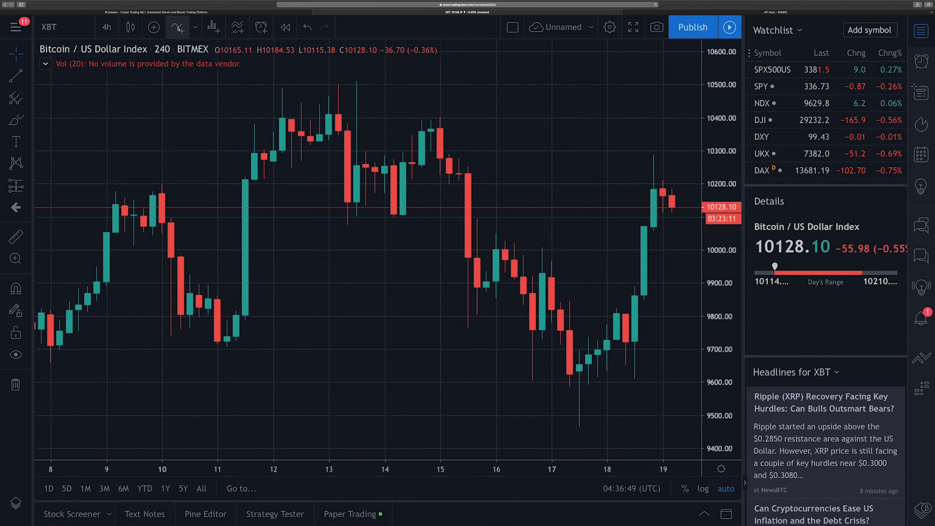
pyautogui.click(178, 27)
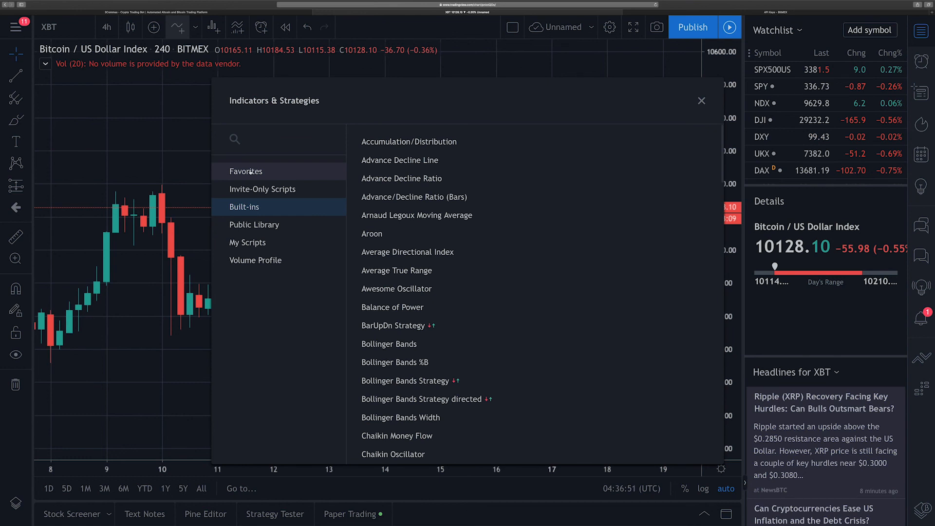
pyautogui.click(263, 189)
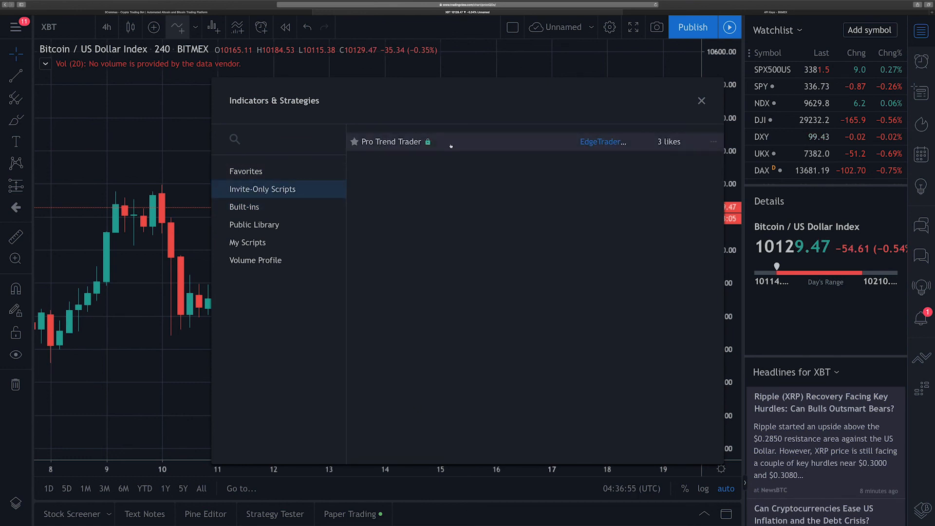
pyautogui.click(485, 146)
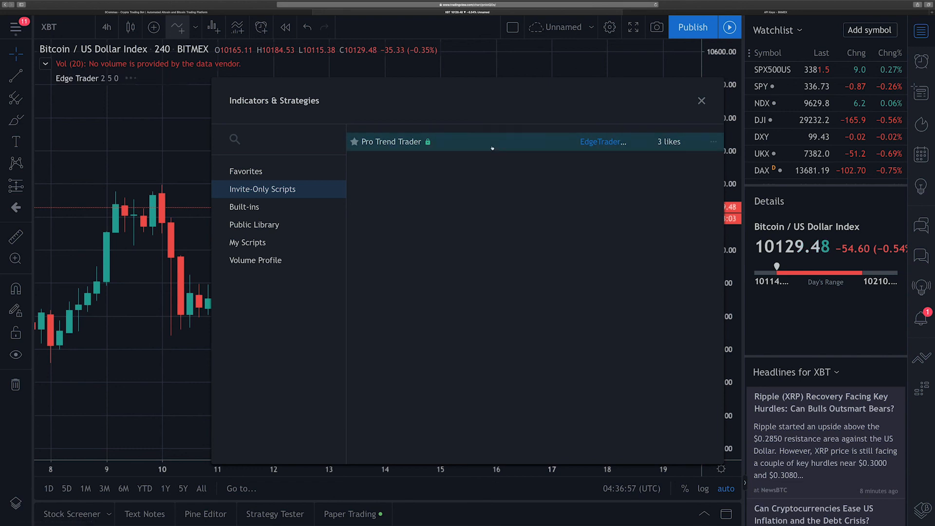
pyautogui.click(701, 100)
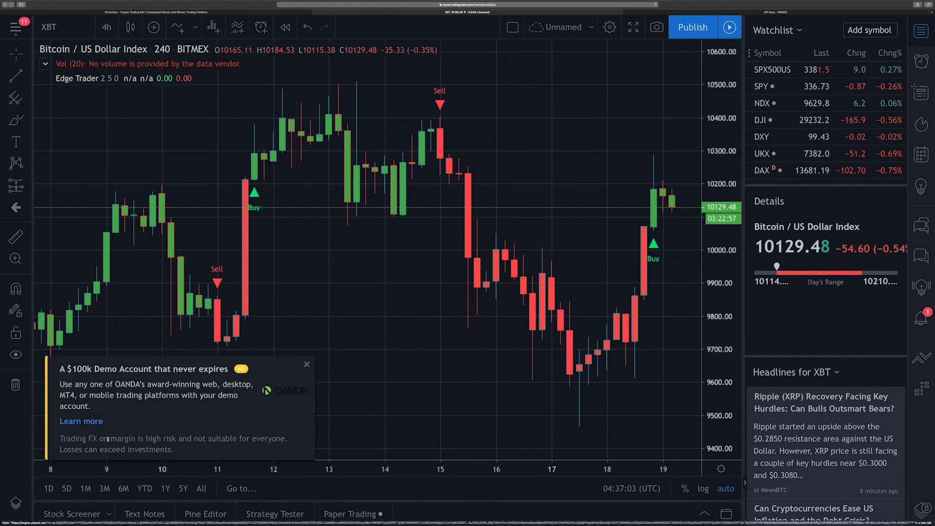
# Step: Dismiss the advertisement over the chart and set the chart interval to 1 hour
pyautogui.click(306, 364)
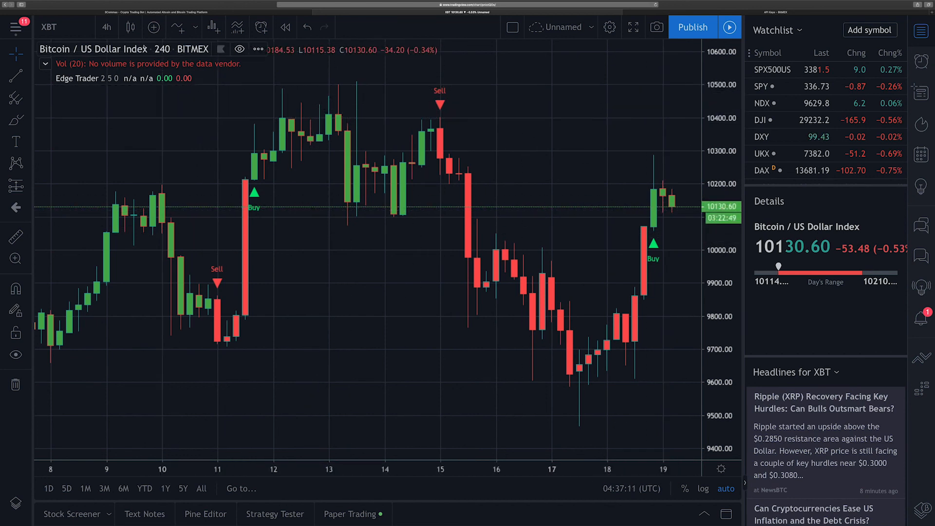
pyautogui.click(107, 28)
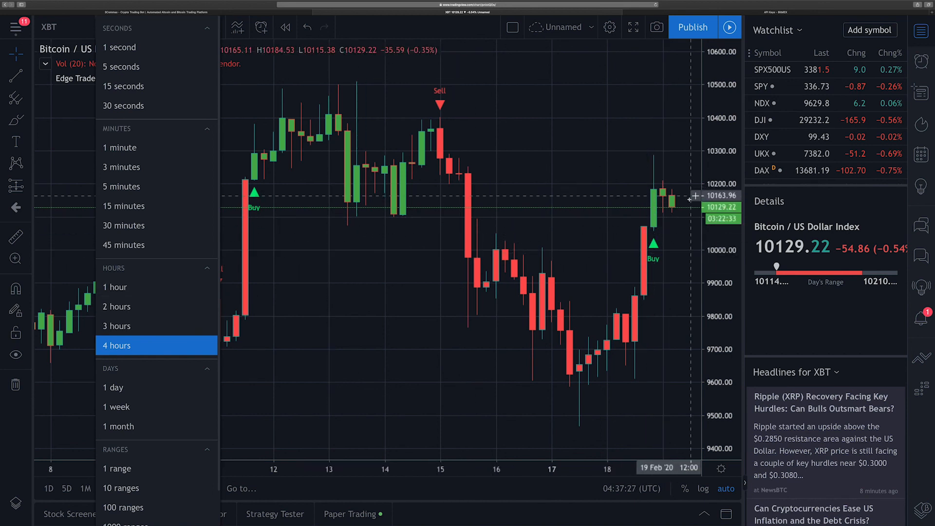
pyautogui.click(160, 291)
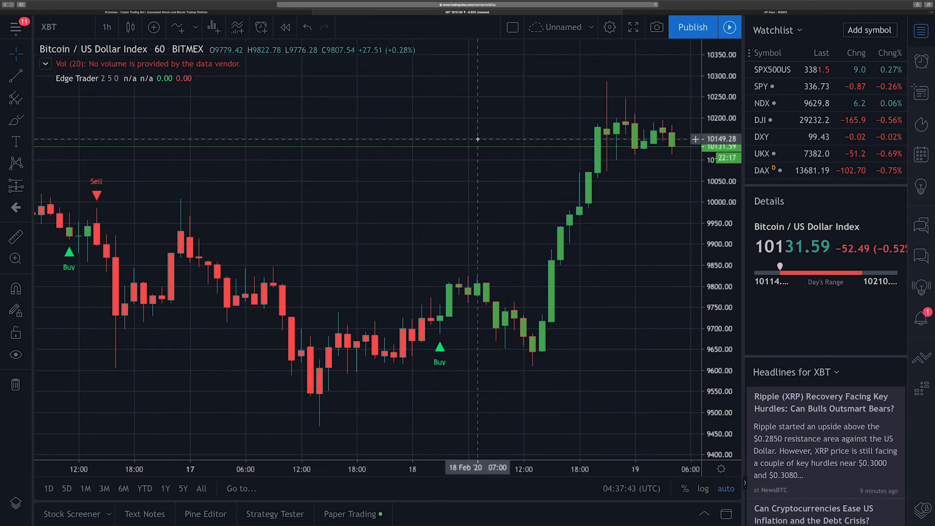
# Step: Start a new XBT alert with the Edge Trader SELL Alert condition, triggered Once Per Bar Close
pyautogui.rightClick(571, 114)
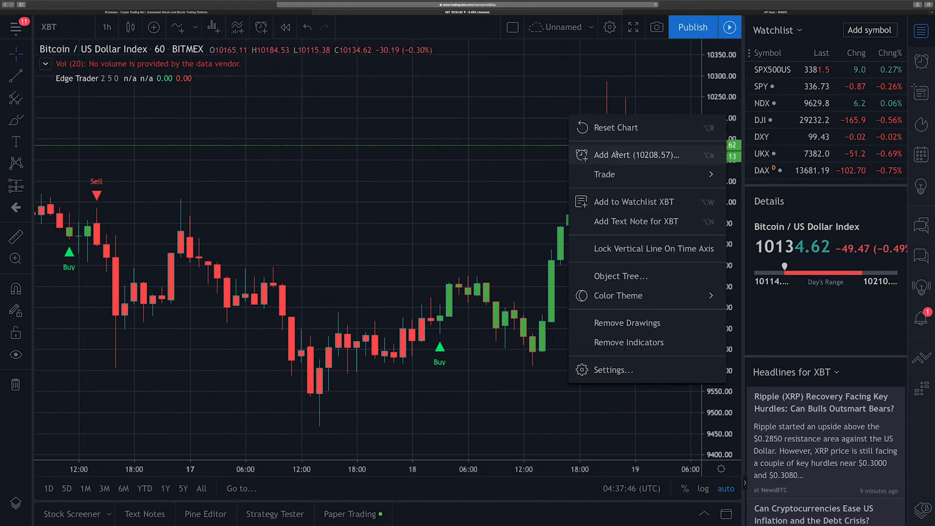
pyautogui.click(616, 154)
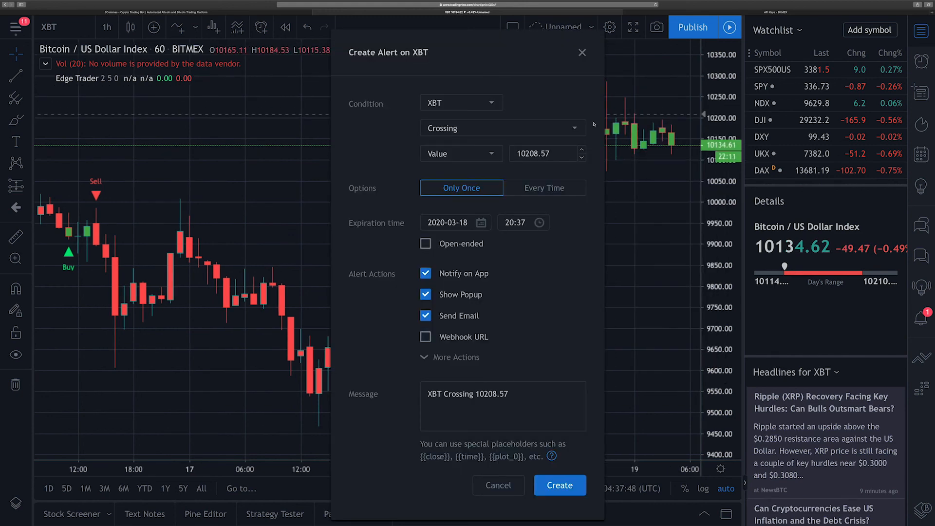
pyautogui.click(456, 103)
pyautogui.click(442, 126)
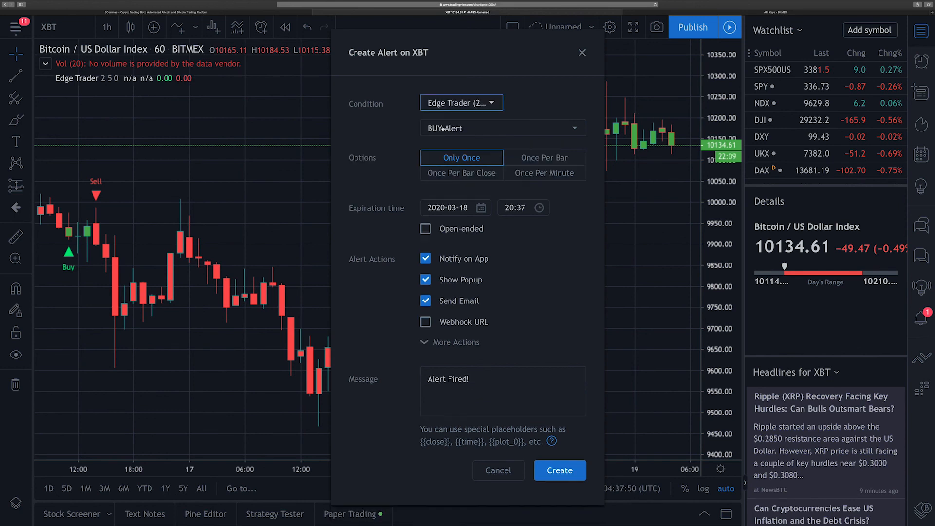
pyautogui.click(448, 130)
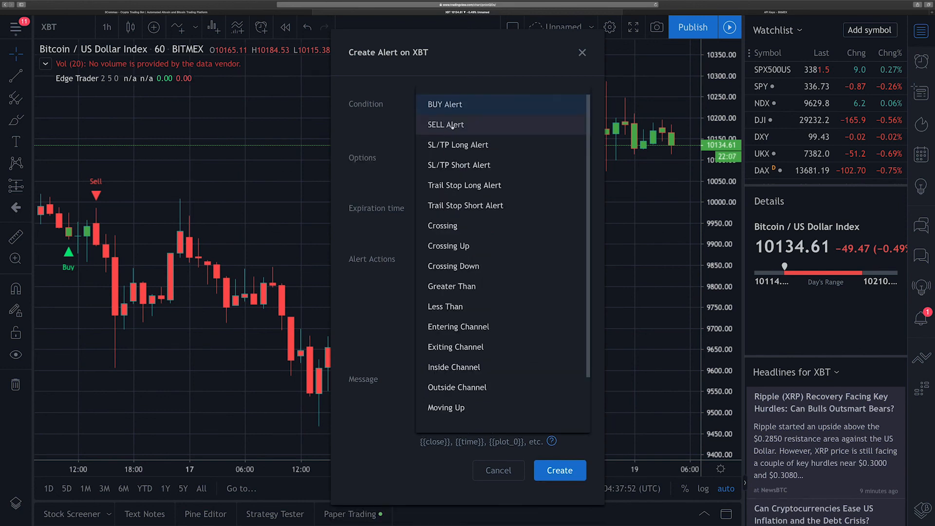
pyautogui.click(460, 125)
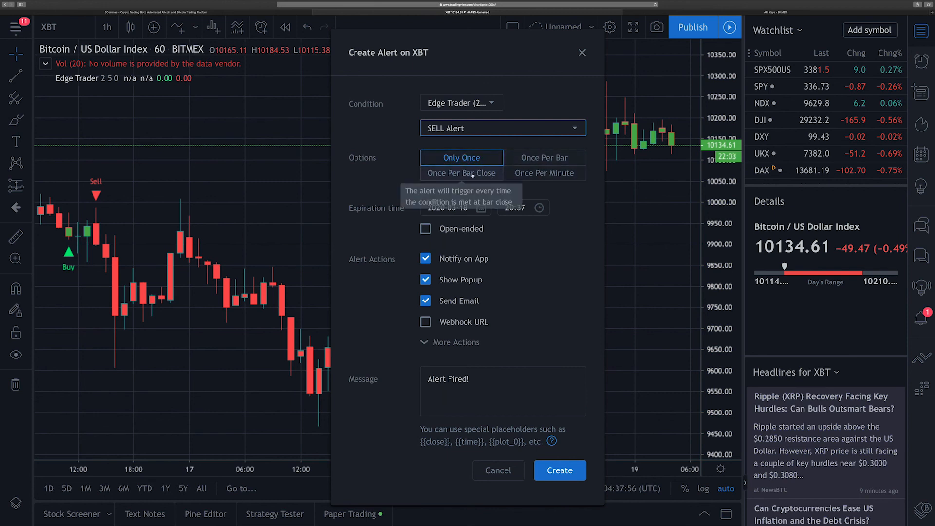
pyautogui.click(472, 173)
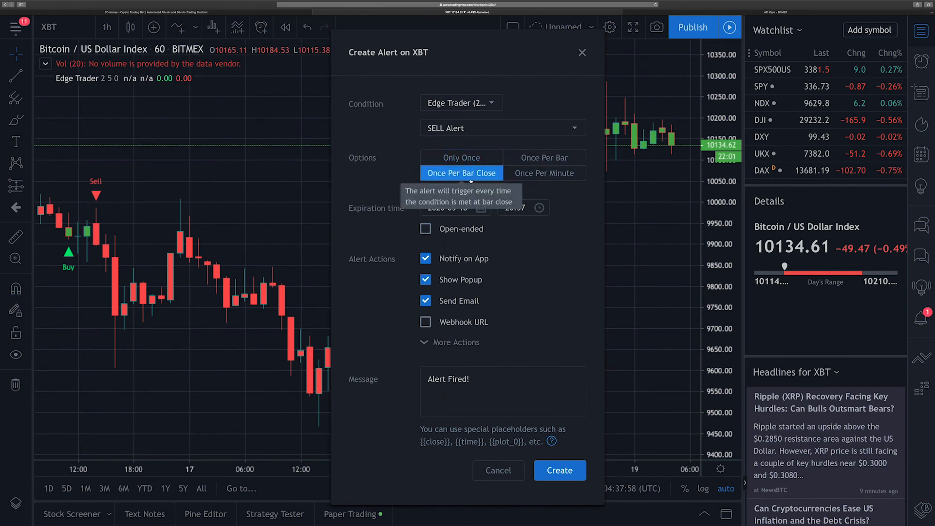
# Step: Set the alert's expiration date to 2020-04-18 and try to enable the Webhook URL action, declining the upgrade offer
pyautogui.click(463, 208)
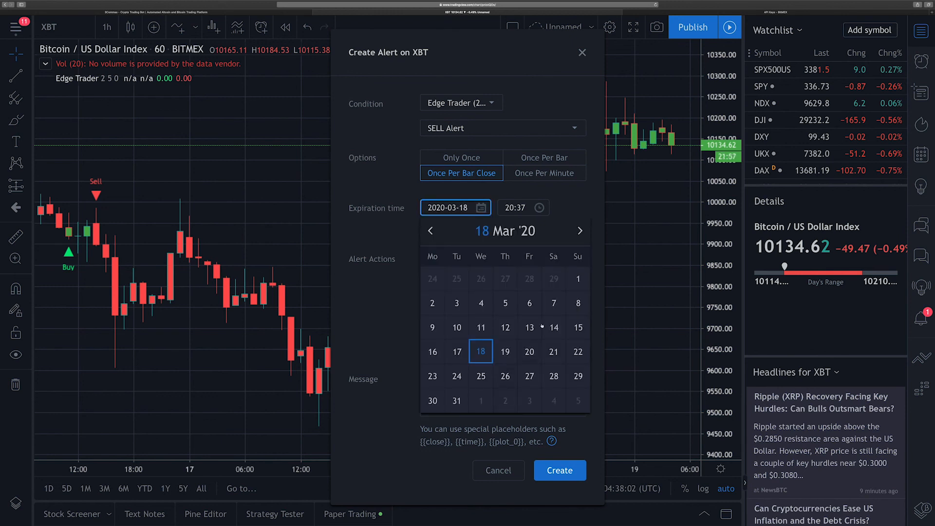
pyautogui.click(581, 230)
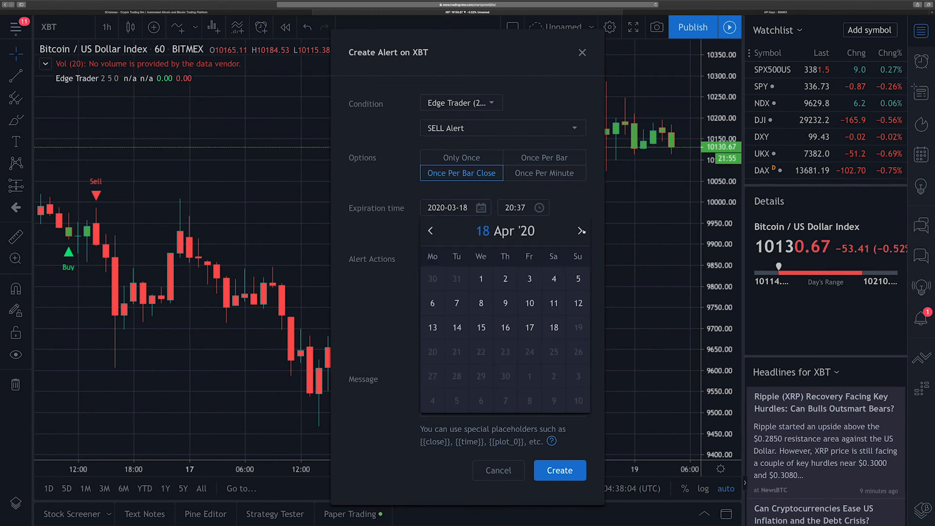
pyautogui.click(550, 328)
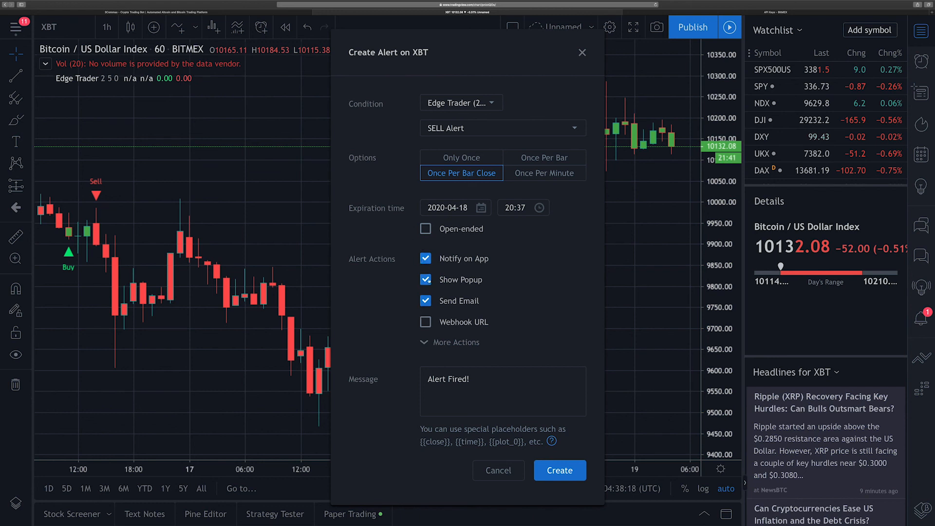
pyautogui.click(426, 323)
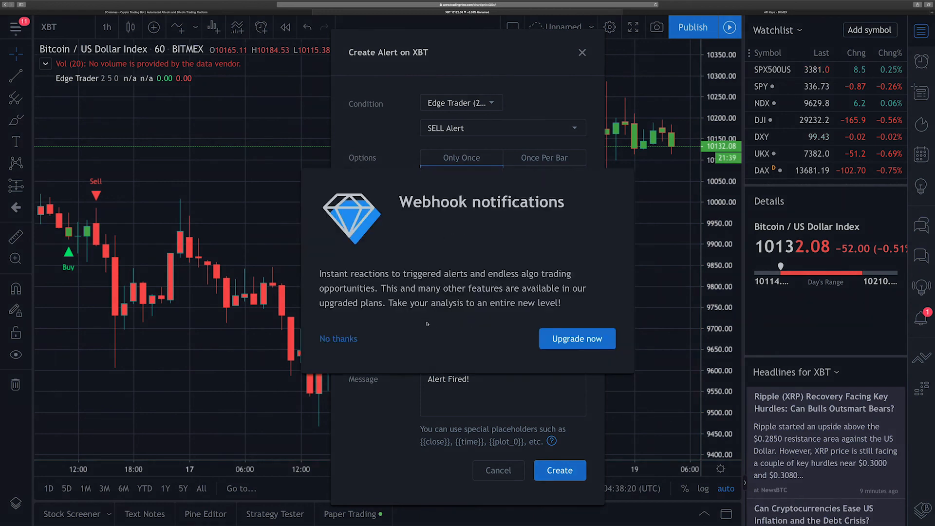
pyautogui.click(350, 340)
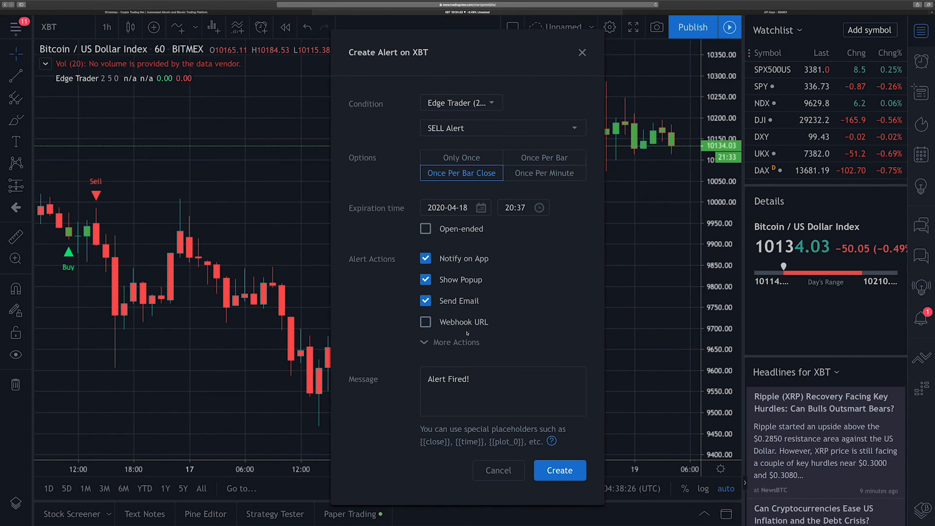
# Step: Replace the default alert message with the short bot's start bot and deal message copied from 3Commas, including its email token
pyautogui.tripleClick(471, 379)
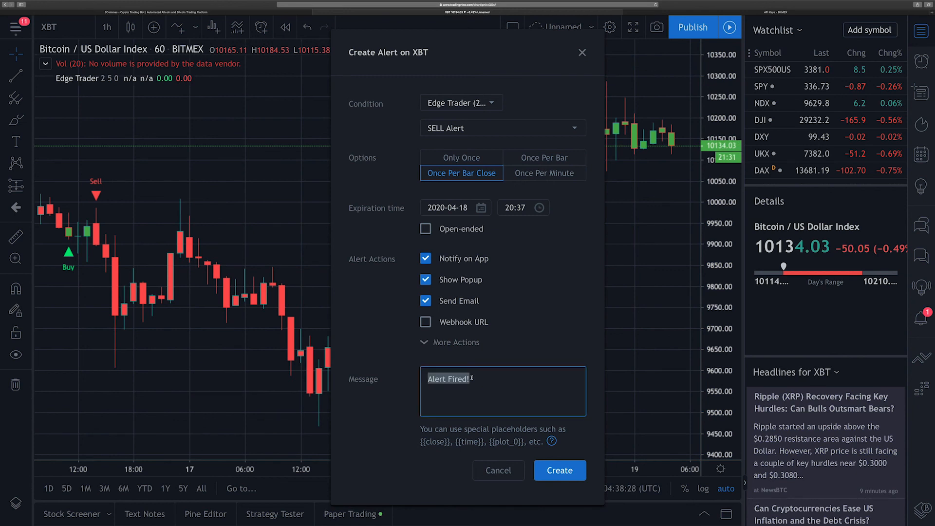
pyautogui.press('BackSpace')
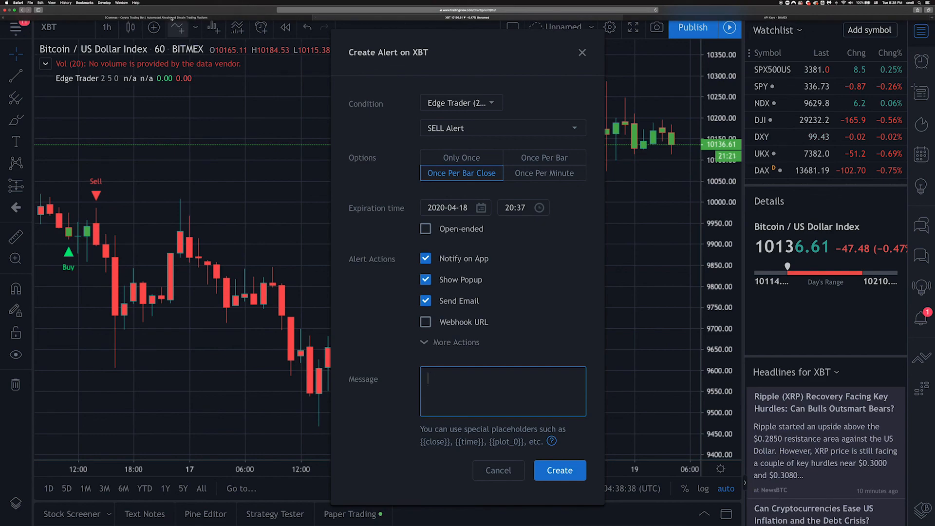
pyautogui.click(173, 16)
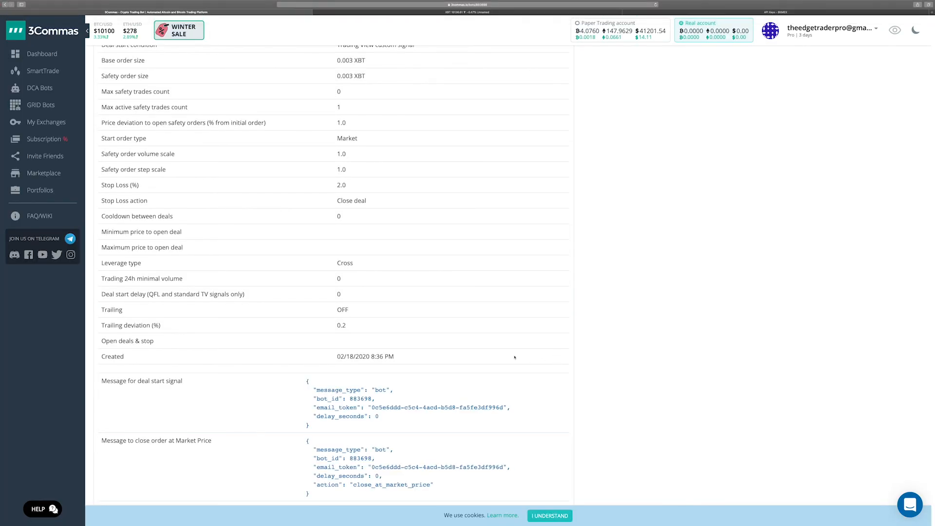
pyautogui.scroll(-2, 423, 294)
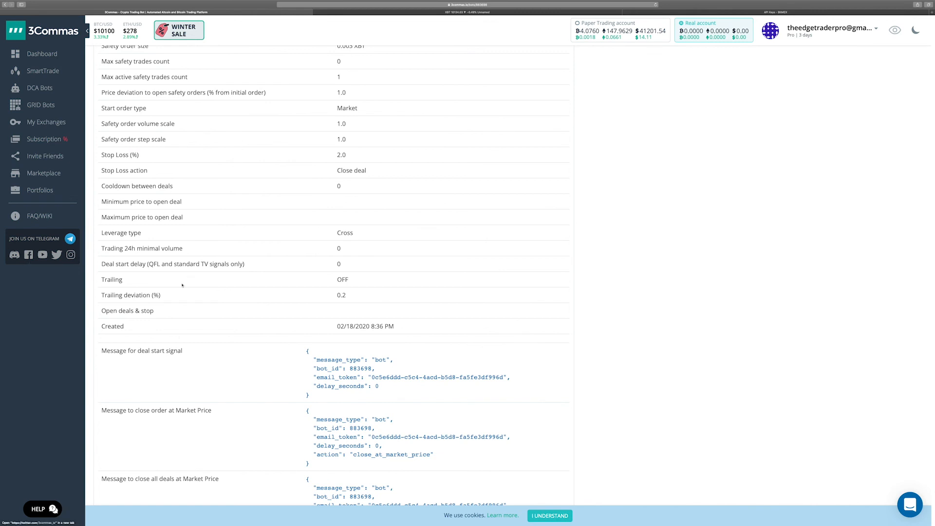
pyautogui.scroll(-10, 180, 370)
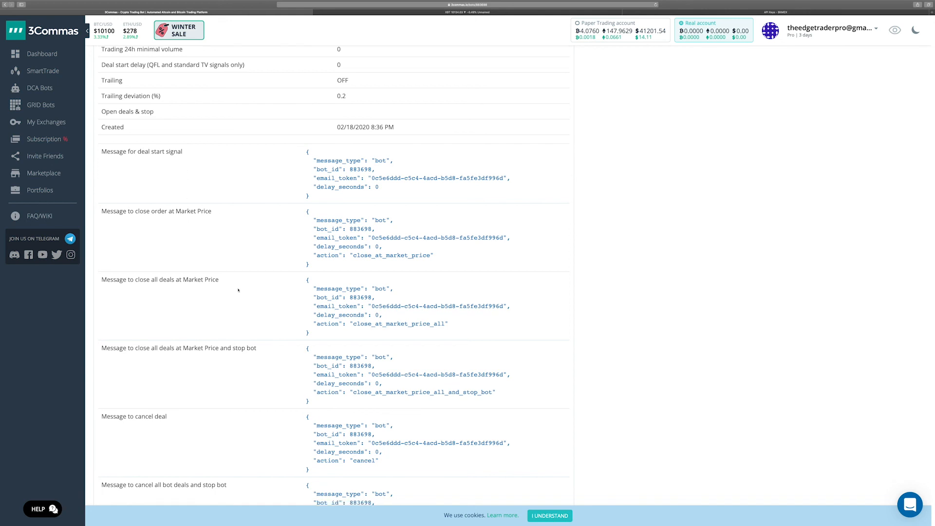
pyautogui.scroll(-20, 236, 293)
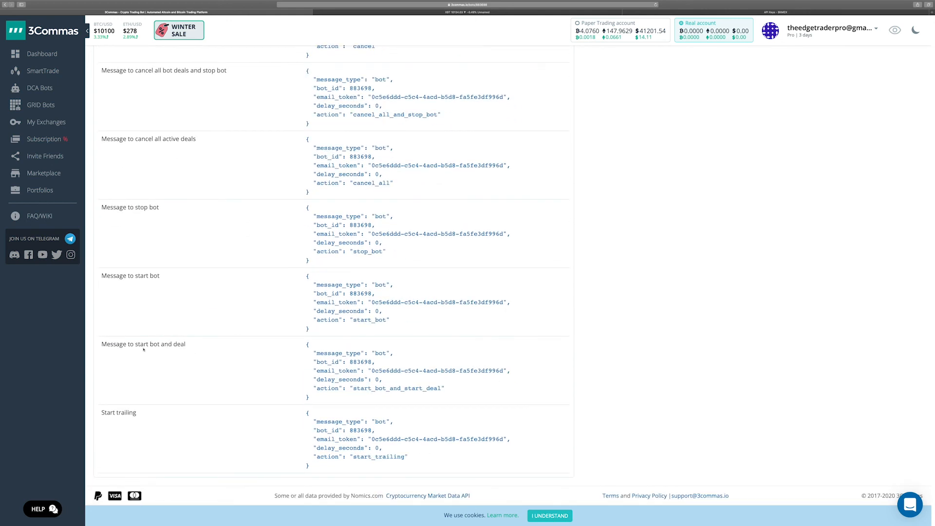
pyautogui.click(346, 372)
pyautogui.click(325, 13)
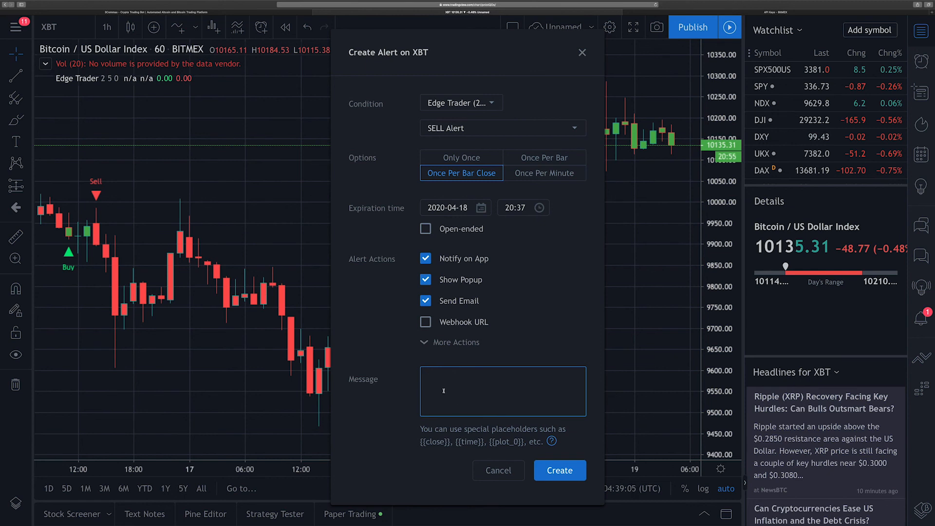
pyautogui.press('super+v')
pyautogui.scroll(3, 444, 391)
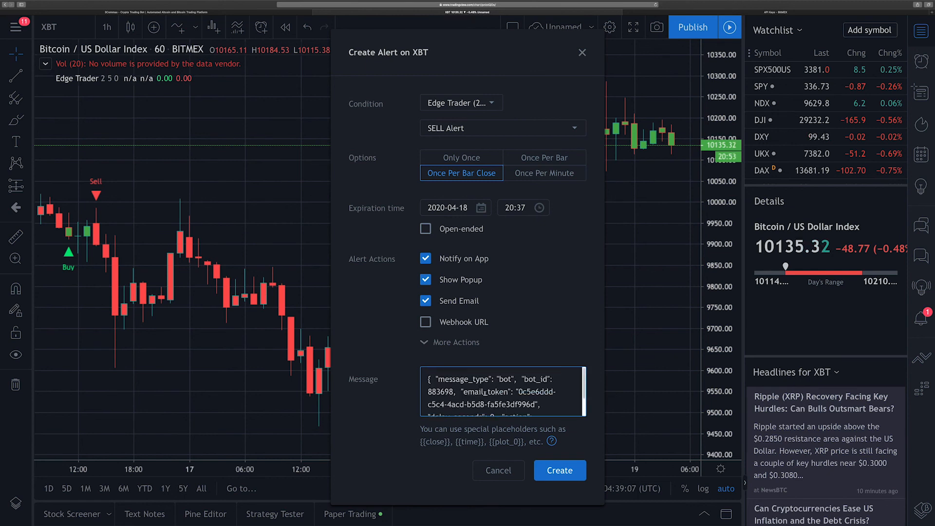
# Step: Duplicate the "message_type": "bot" pair at the beginning of the alert message
pyautogui.moveTo(433, 379); pyautogui.dragTo(516, 378)
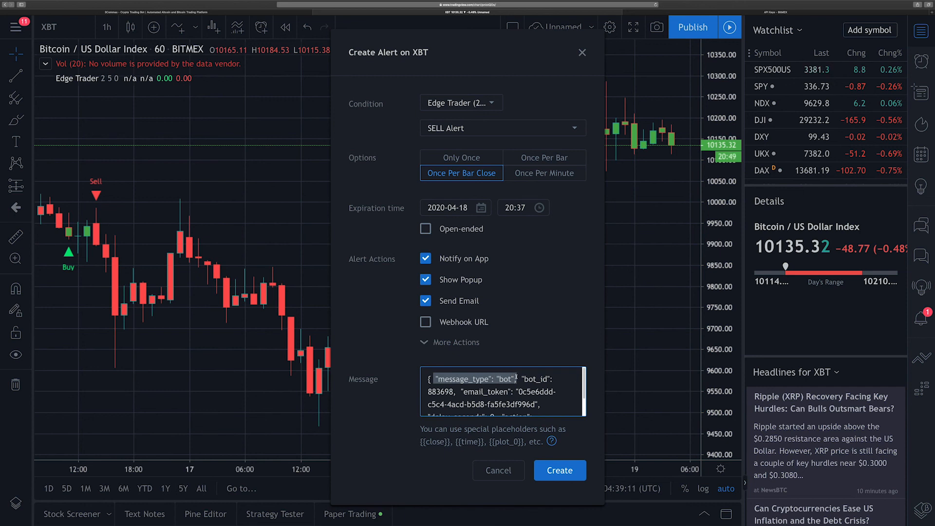
pyautogui.click(434, 380)
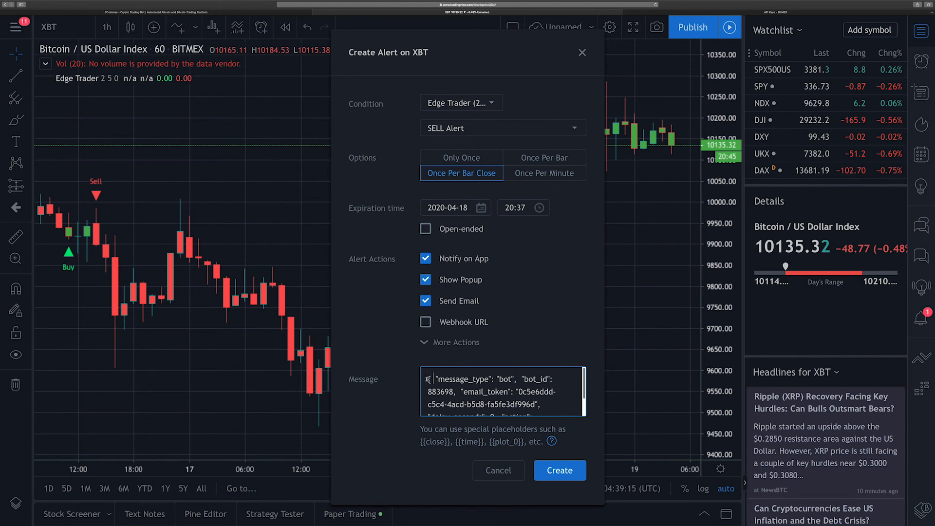
pyautogui.moveTo(434, 379); pyautogui.dragTo(516, 379)
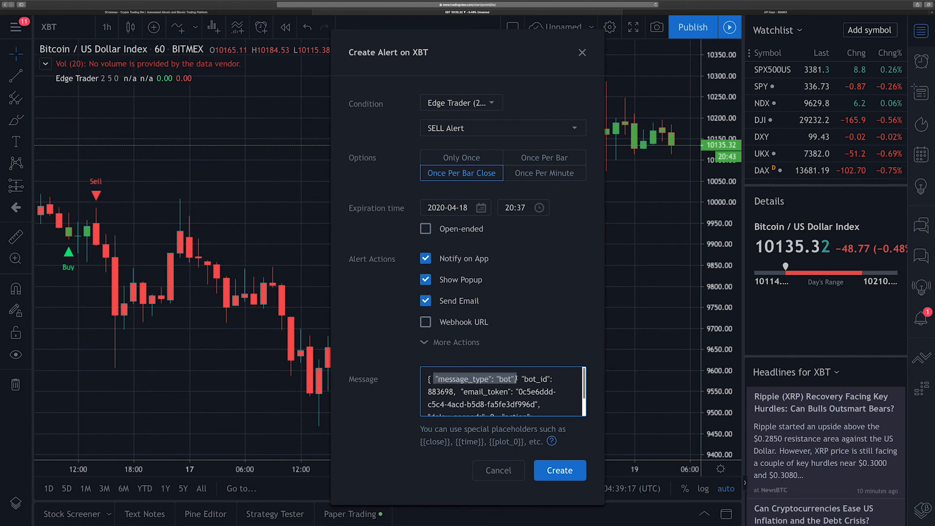
pyautogui.click(435, 379)
pyautogui.press('super+v')
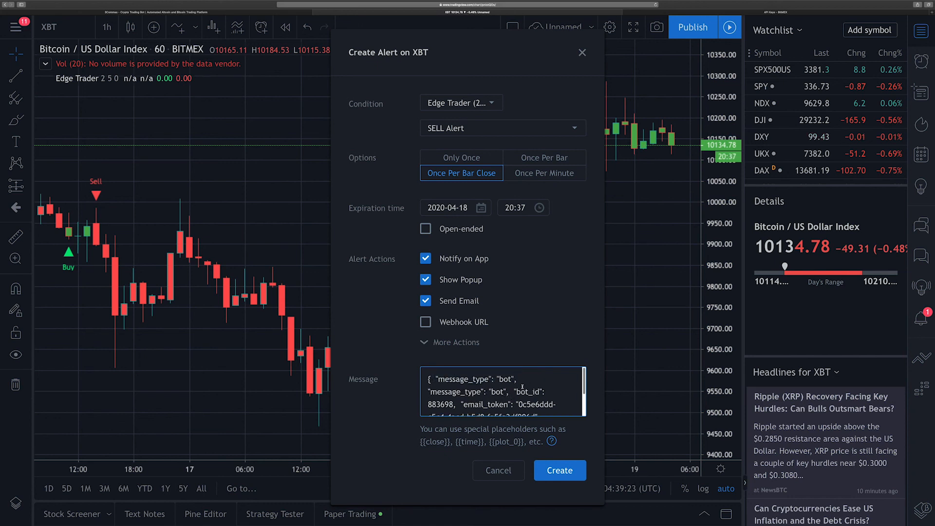
# Step: Rename the first key in the alert message as "Bitmex Short Open"
pyautogui.doubleClick(462, 379)
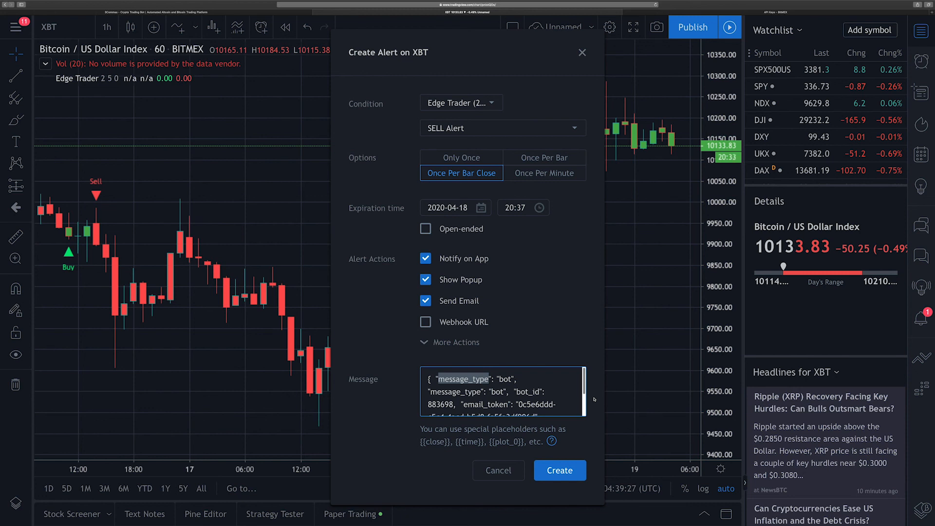
pyautogui.write('Bitmex S')
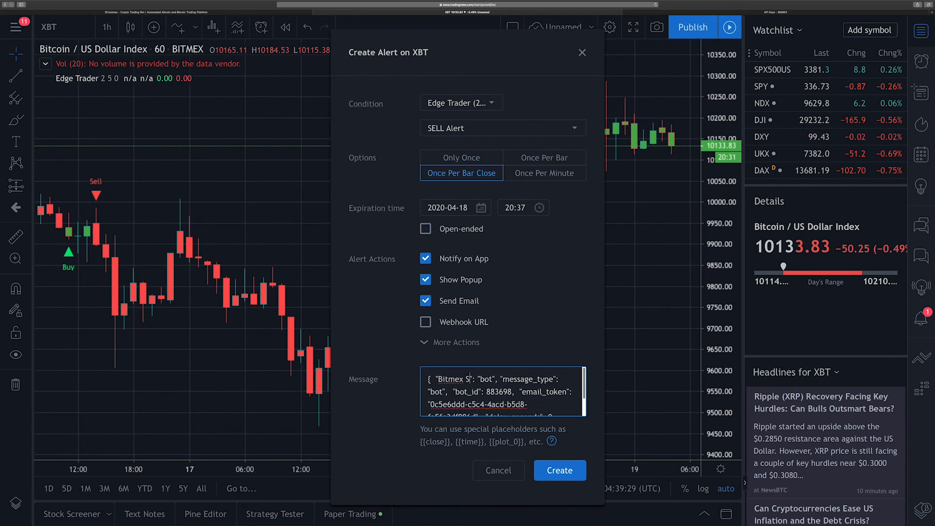
pyautogui.write('hort ')
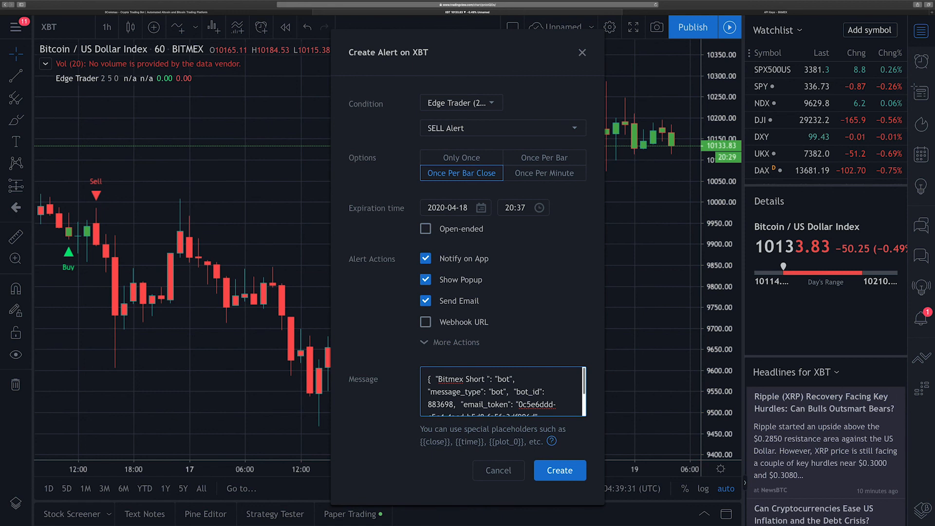
pyautogui.write('Open')
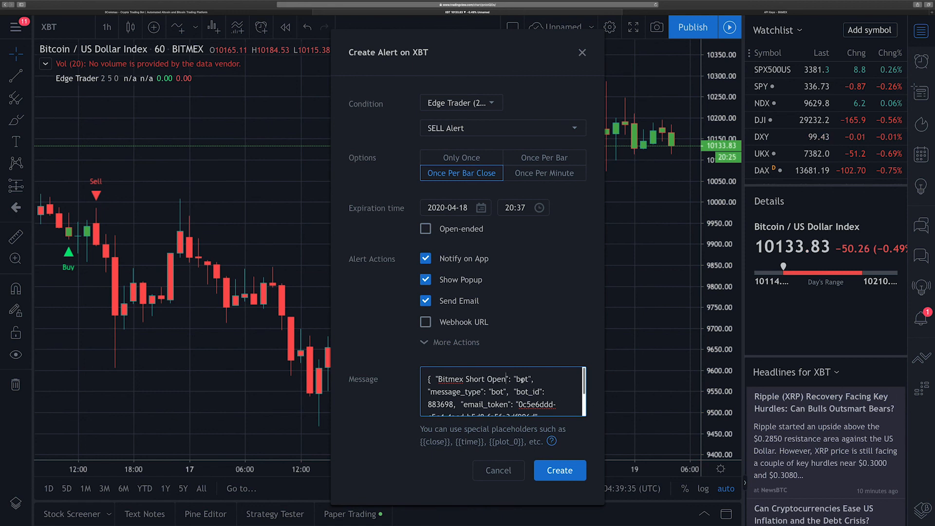
# Step: Replace the "Bitmex Short Open" key's value with the {{close}} placeholder
pyautogui.doubleClick(522, 379)
pyautogui.click(422, 442)
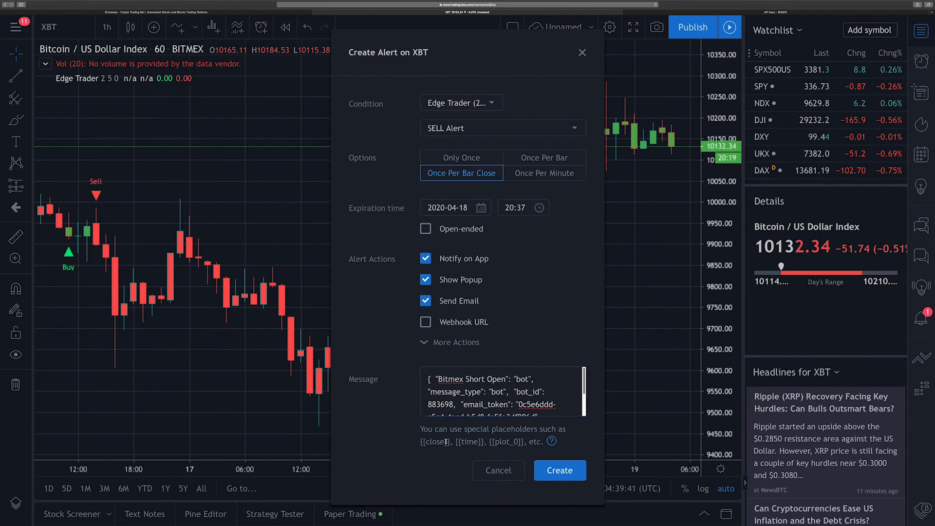
pyautogui.doubleClick(522, 378)
pyautogui.press('BackSpace')
pyautogui.write('{{cl')
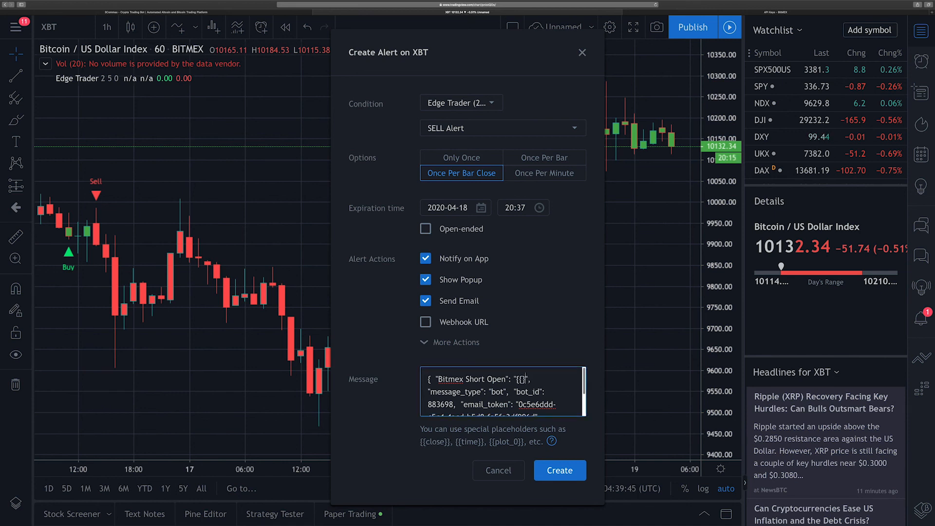
pyautogui.write('ose')
# Step: Set delay_seconds to 5 in the alert message
pyautogui.scroll(-2, 477, 395)
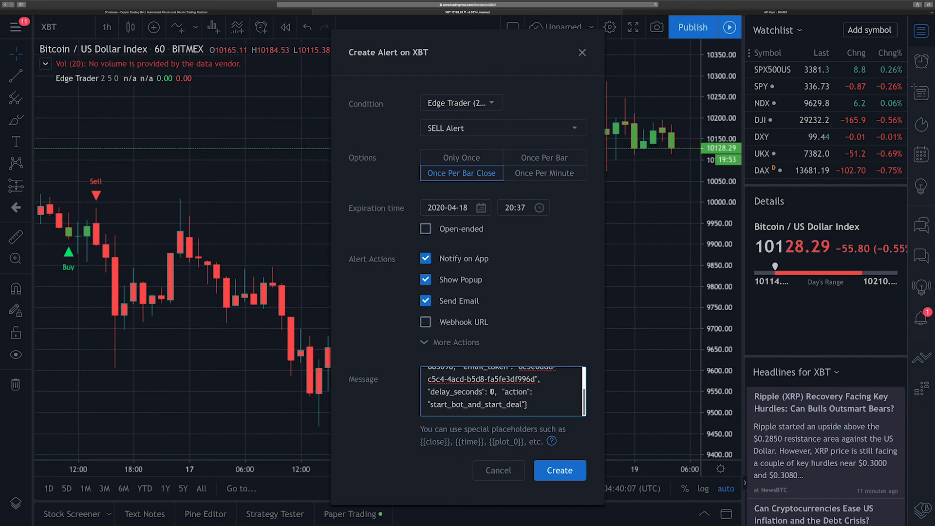
pyautogui.doubleClick(492, 392)
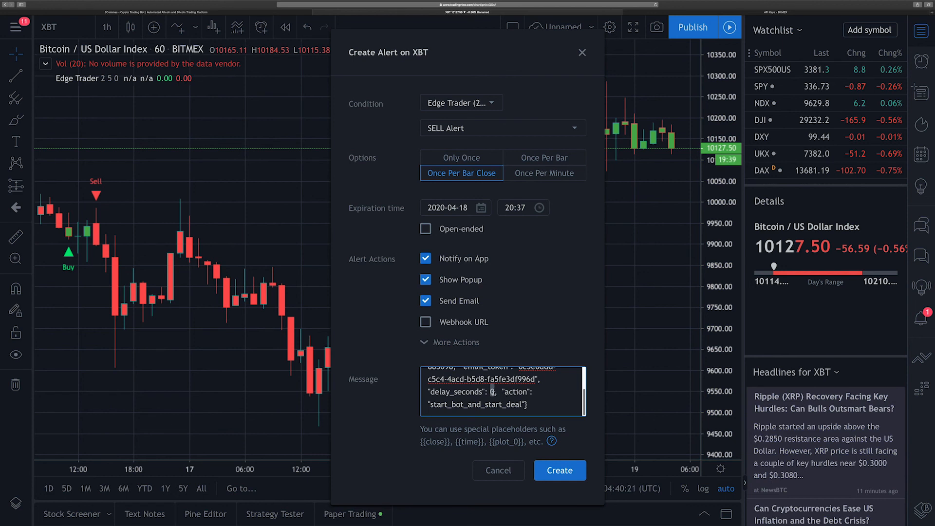
pyautogui.write('5')
pyautogui.click(483, 329)
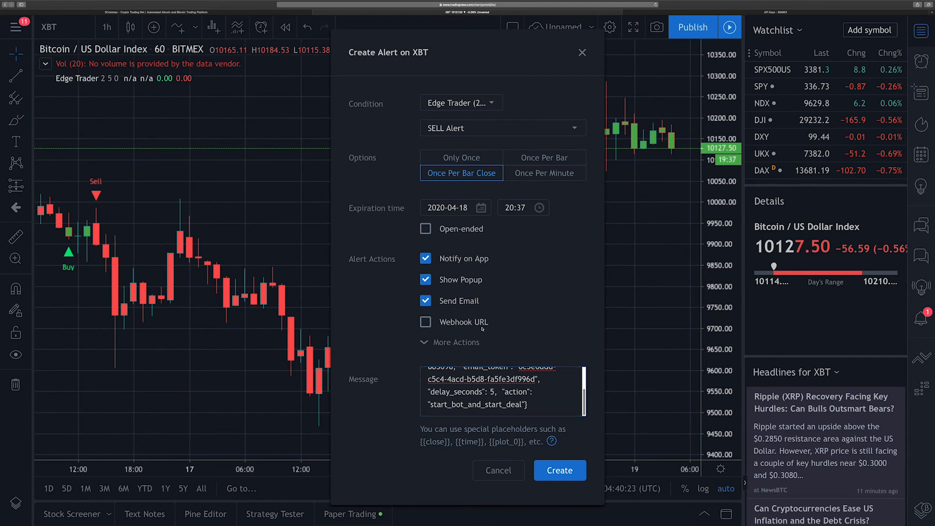
# Step: Search the 3Commas help center for "web hook url" and open the article on reversing positions with Trading View custom signals
pyautogui.click(271, 12)
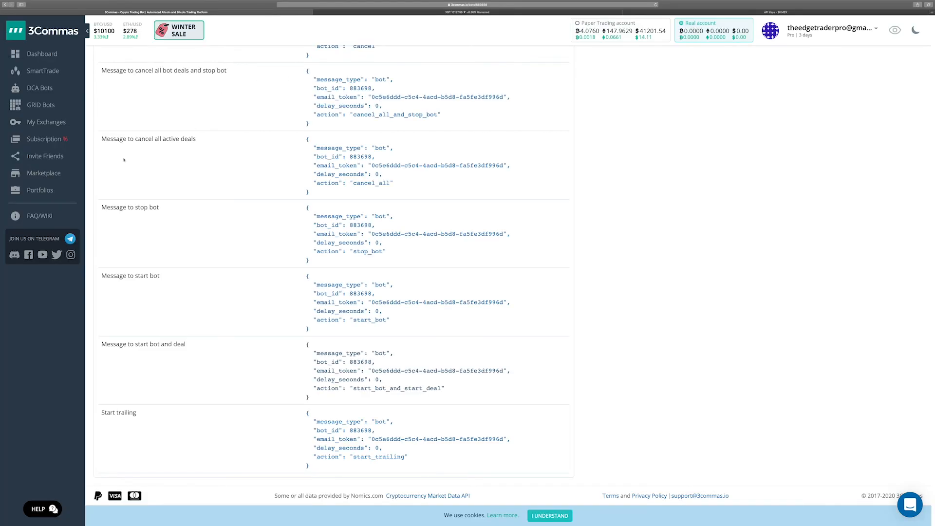
pyautogui.click(45, 217)
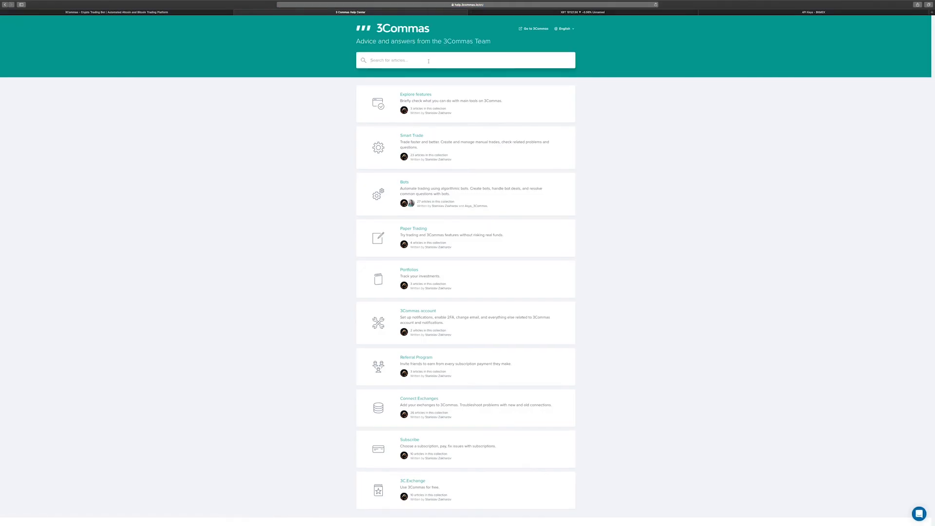
pyautogui.write('web hook url')
pyautogui.press('Return')
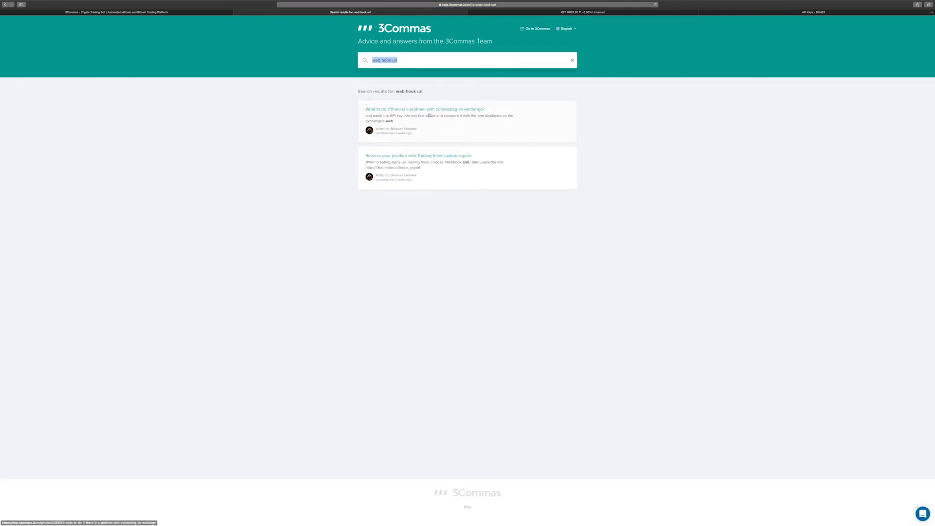
pyautogui.click(423, 170)
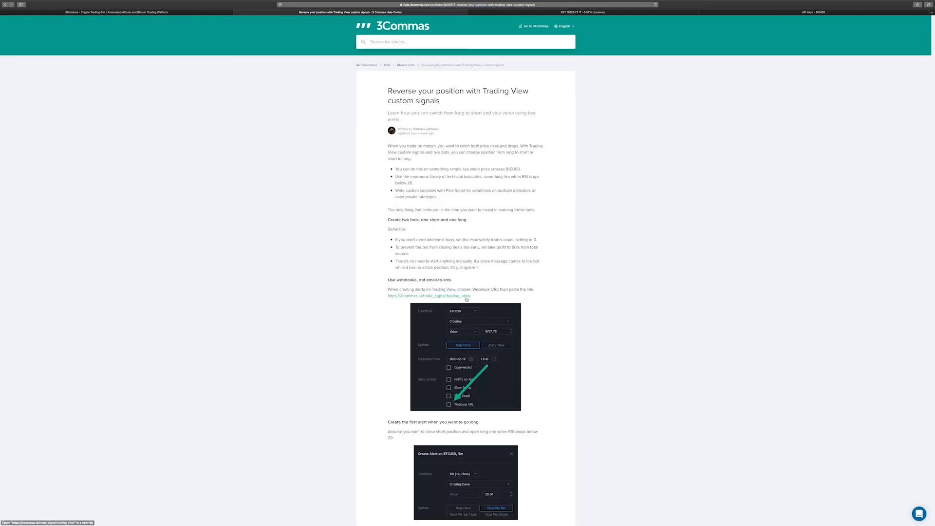
# Step: Highlight the webhook link in the article and review its instructions for creating the long and short alerts
pyautogui.moveTo(475, 296); pyautogui.dragTo(385, 294)
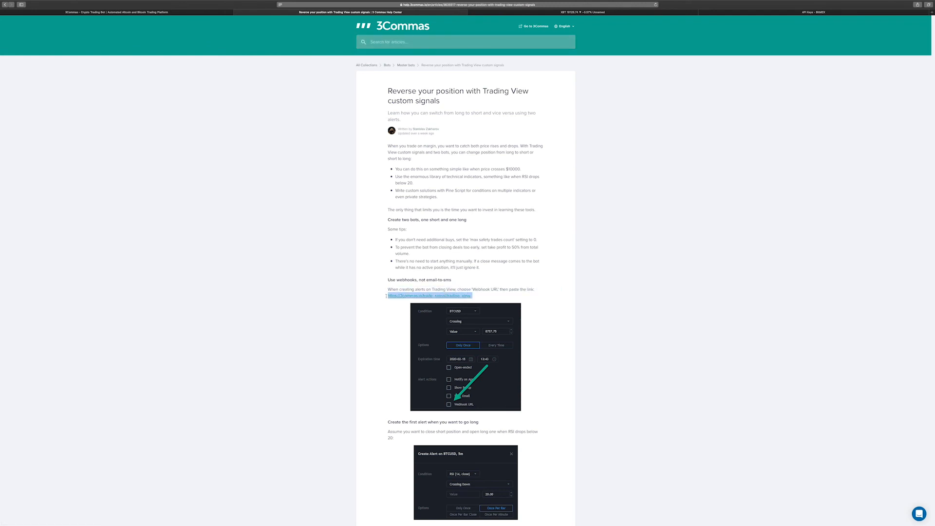
pyautogui.click(382, 293)
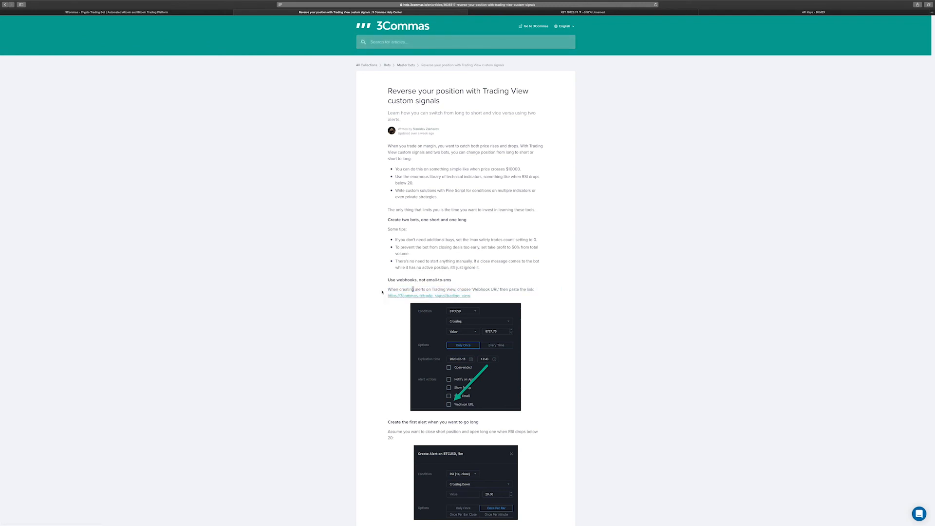
pyautogui.moveTo(386, 296); pyautogui.dragTo(470, 296)
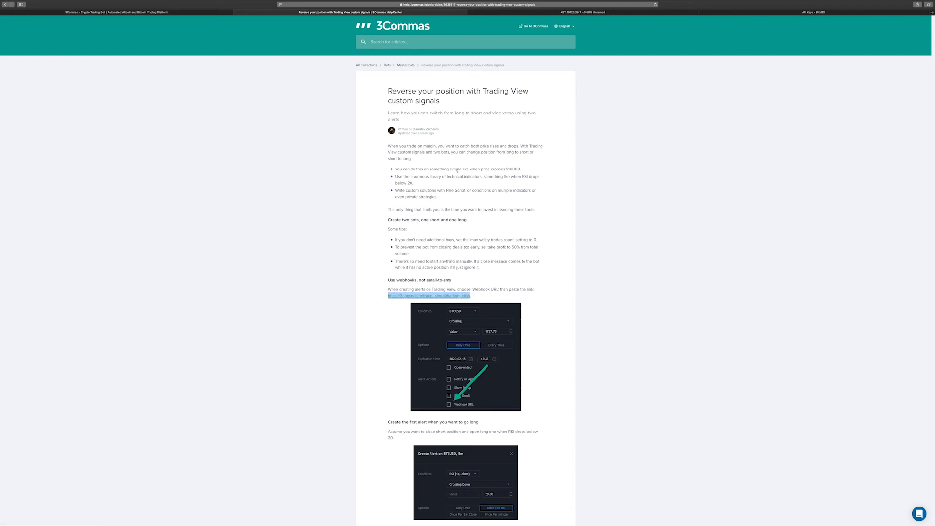
pyautogui.scroll(-3, 519, 406)
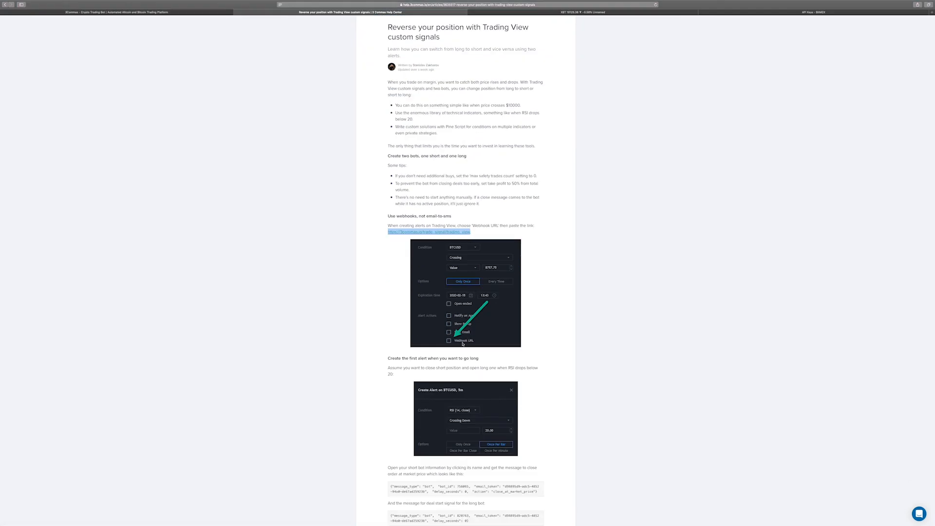
pyautogui.scroll(-8, 478, 337)
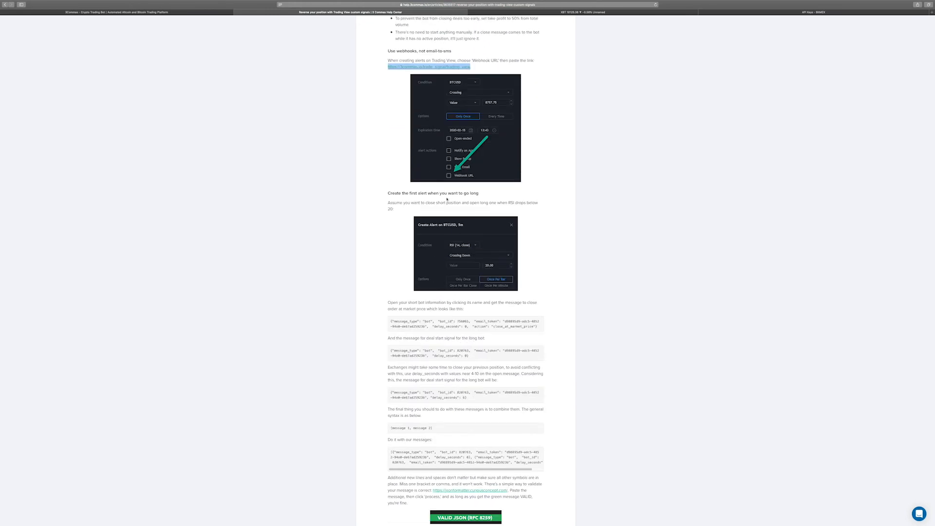
pyautogui.scroll(-5, 457, 122)
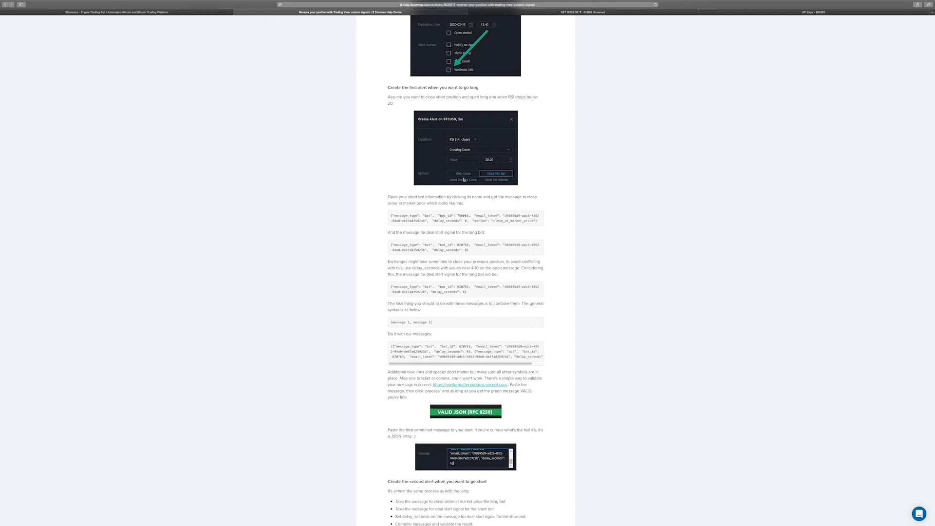
pyautogui.scroll(13, 464, 179)
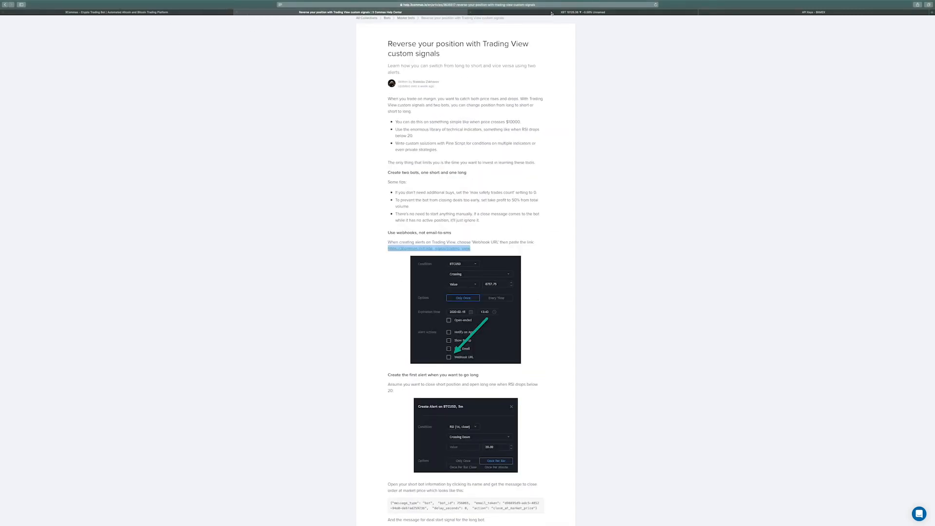
# Step: Switch back to TradingView and create the SELL alert with the prepared message
pyautogui.click(551, 13)
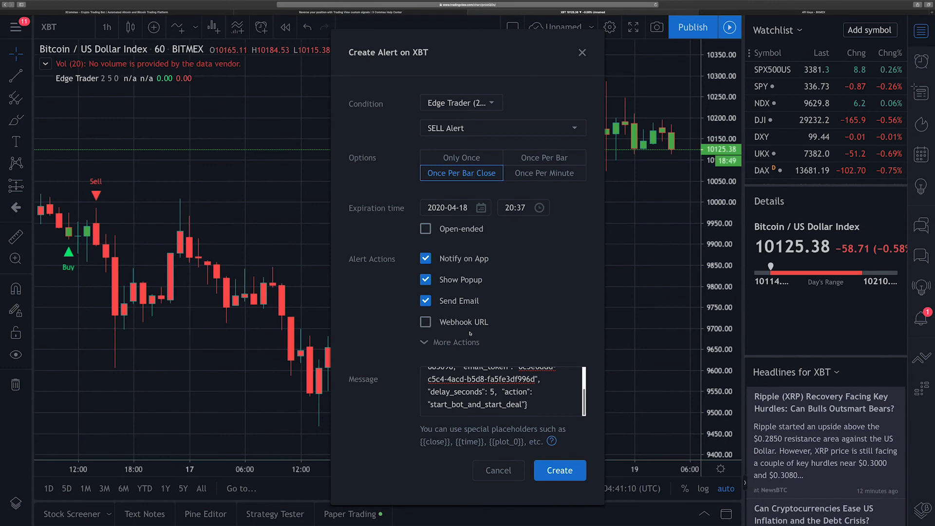
pyautogui.click(559, 470)
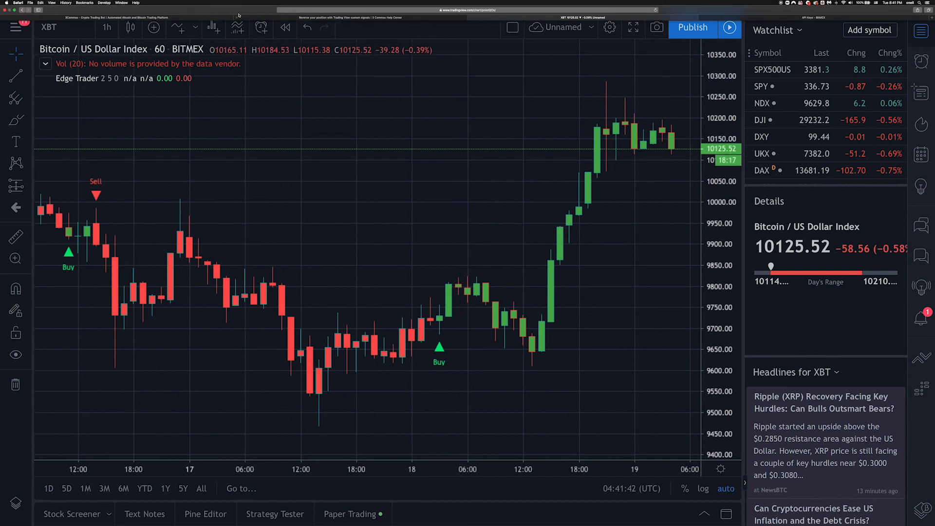
# Step: Switch to 3Commas, open the XBT long bot's details and copy its message to close all deals at market price and stop the bot
pyautogui.click(146, 17)
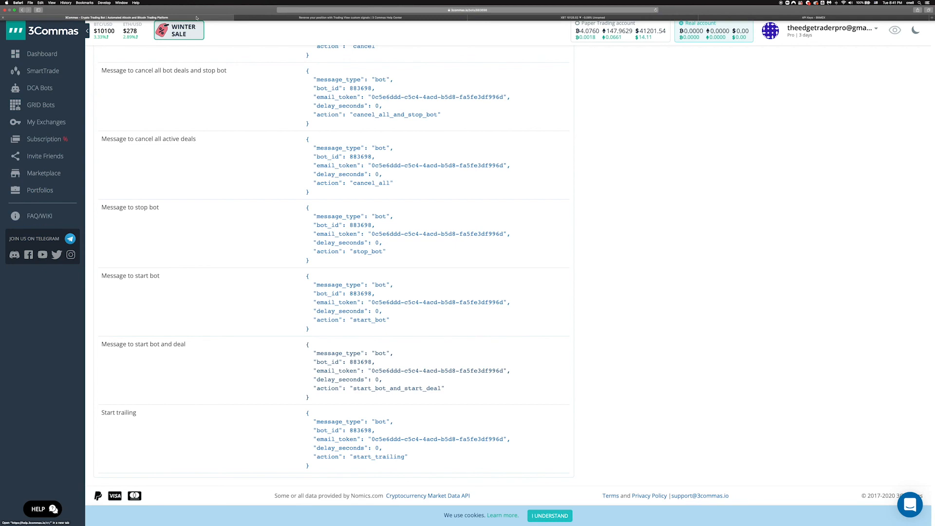
pyautogui.click(38, 89)
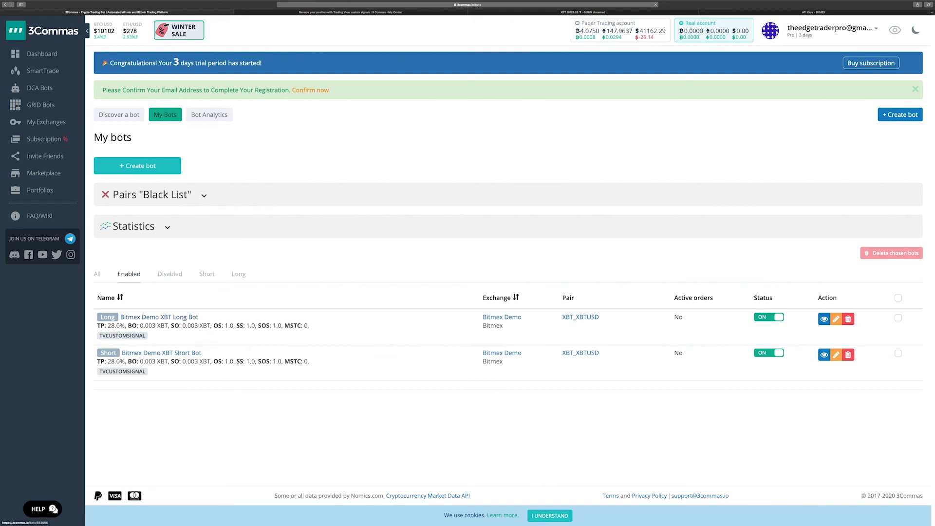
pyautogui.click(823, 322)
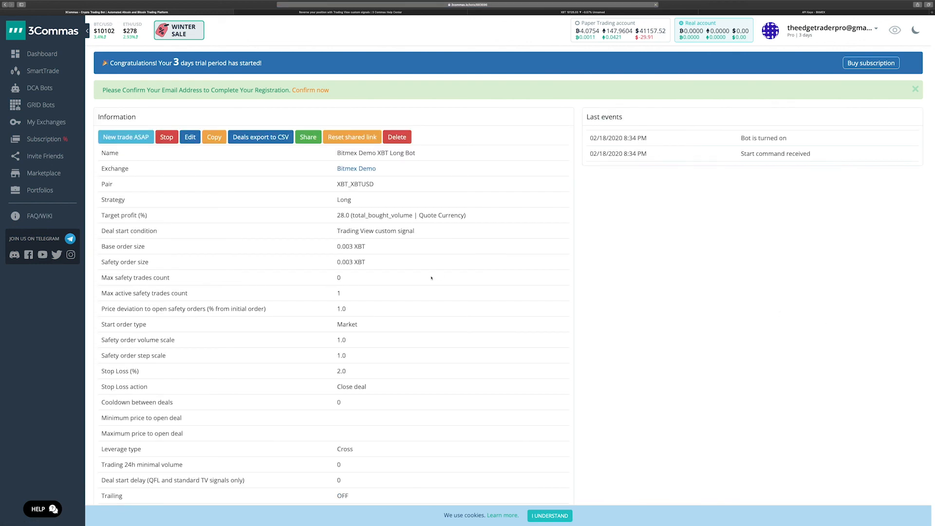
pyautogui.scroll(-7, 425, 299)
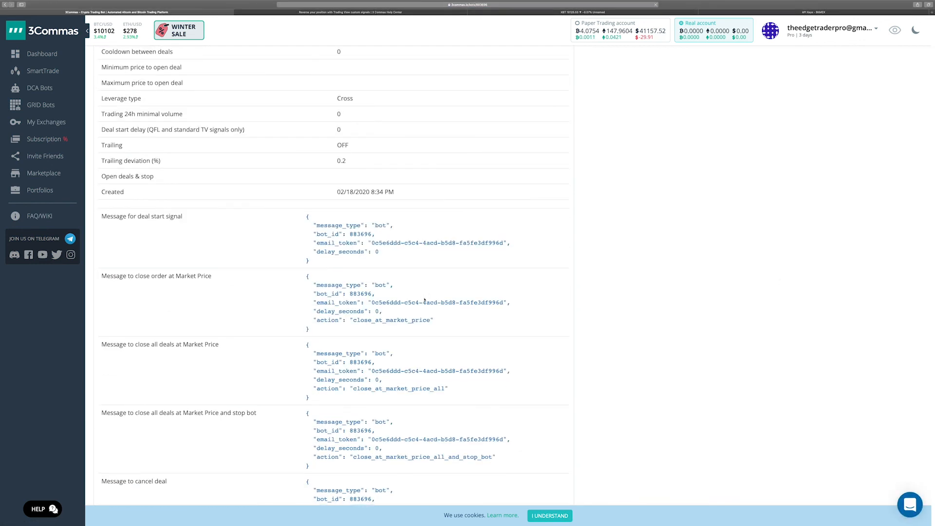
pyautogui.scroll(-1, 425, 299)
pyautogui.scroll(-5, 424, 299)
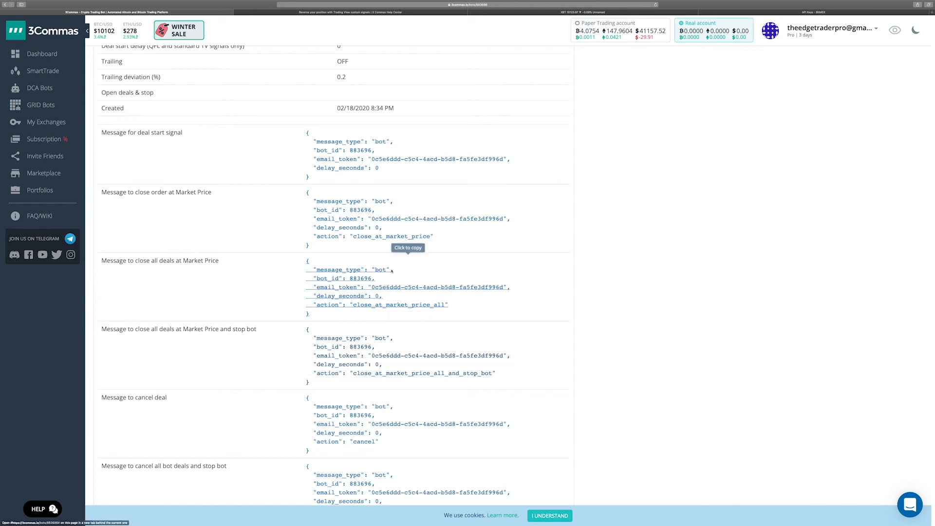
# Step: Close the help article on reversing positions and return to the TradingView chart
pyautogui.click(401, 12)
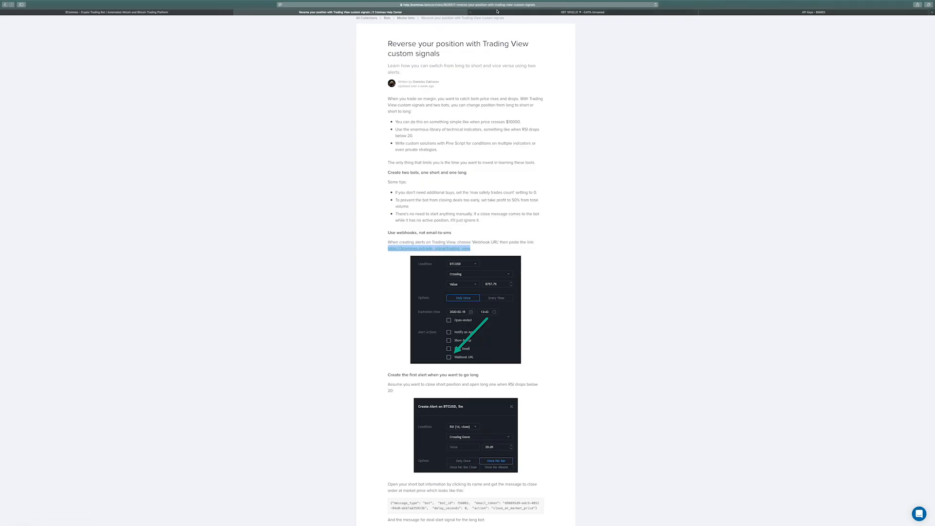
pyautogui.click(236, 12)
pyautogui.click(342, 13)
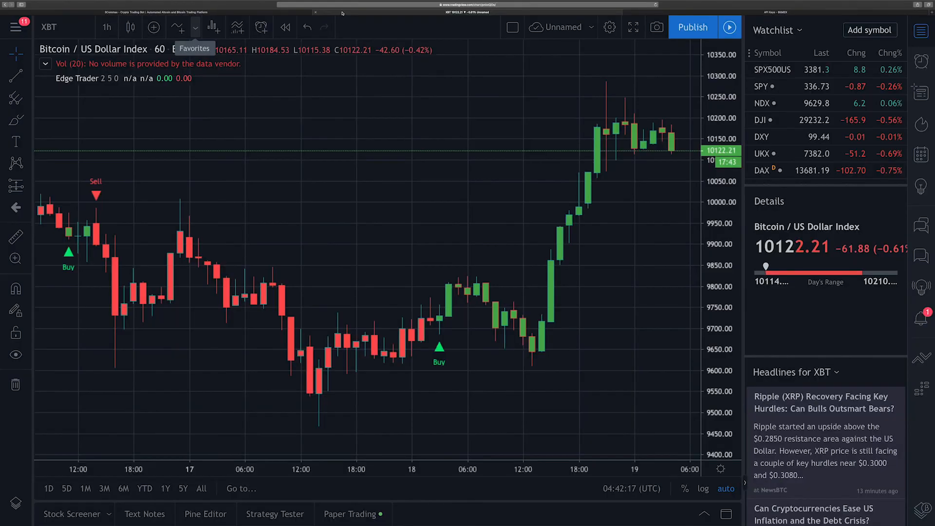
# Step: Stop the "Bitmex Short Open" alert on XBT, 1h in the list of managed alerts
pyautogui.rightClick(511, 176)
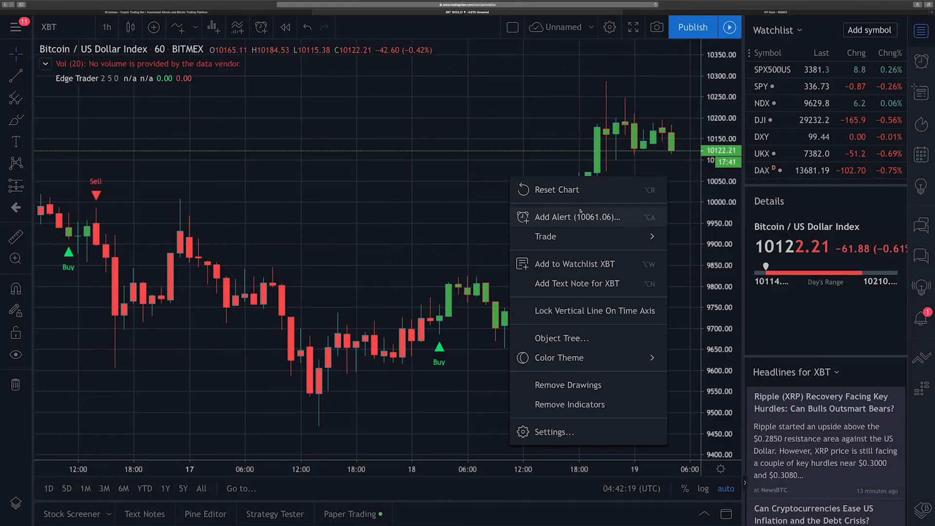
pyautogui.click(920, 61)
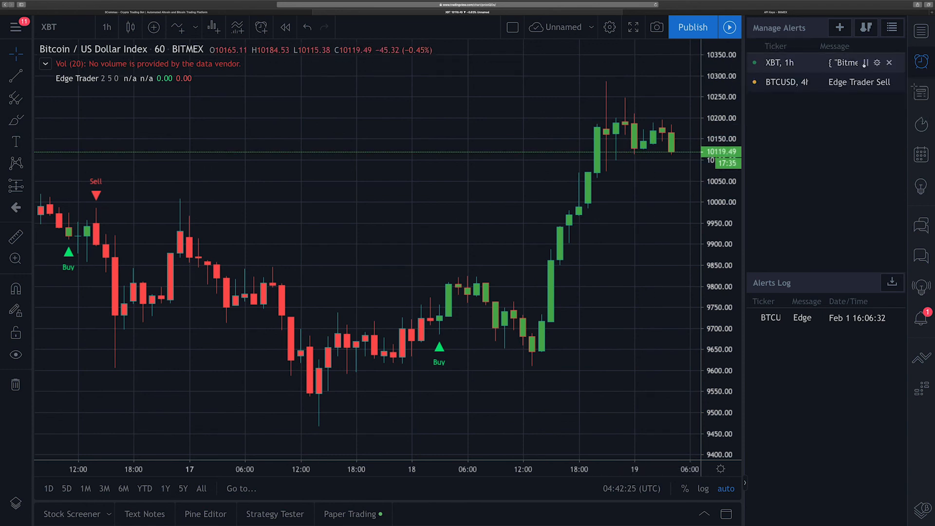
pyautogui.click(865, 63)
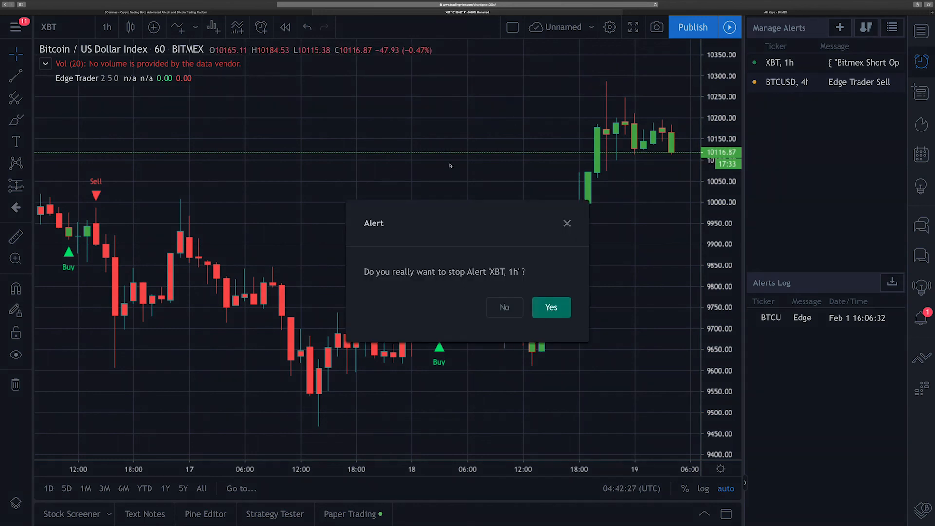
pyautogui.click(566, 316)
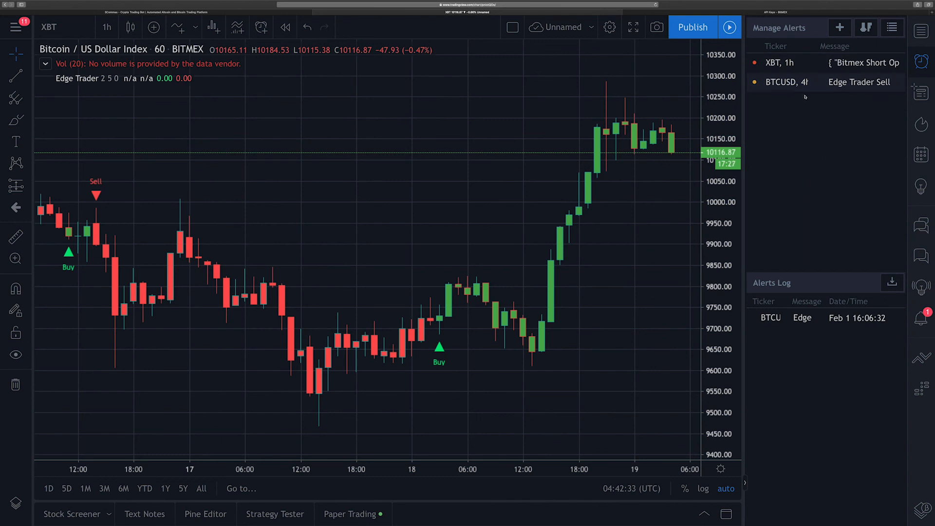
# Step: Start a new XBT alert with the Edge Trader SELL Alert condition, firing Once Per Bar Close
pyautogui.rightClick(486, 146)
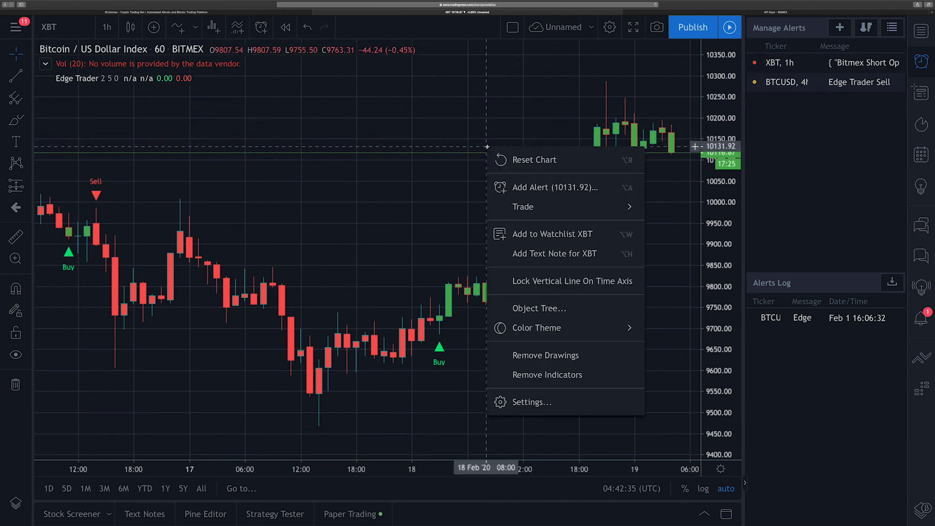
pyautogui.click(539, 188)
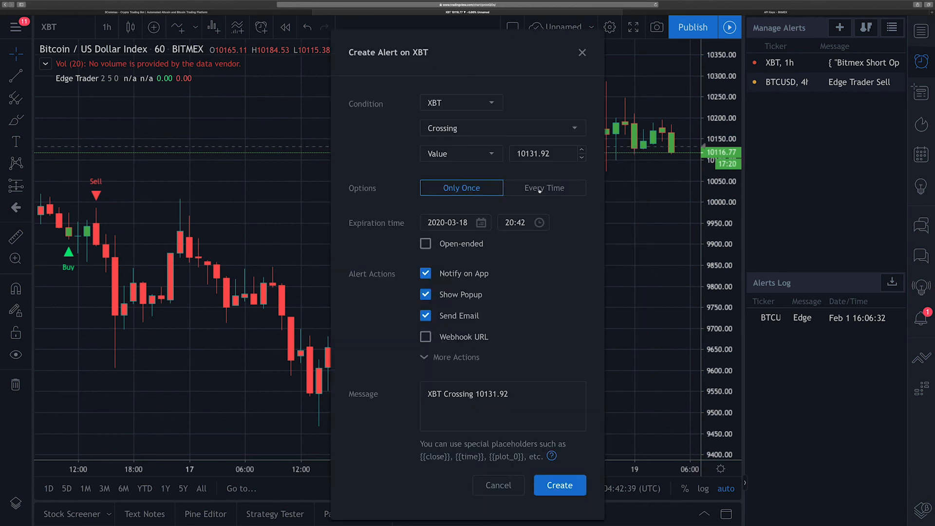
pyautogui.click(456, 104)
pyautogui.click(452, 124)
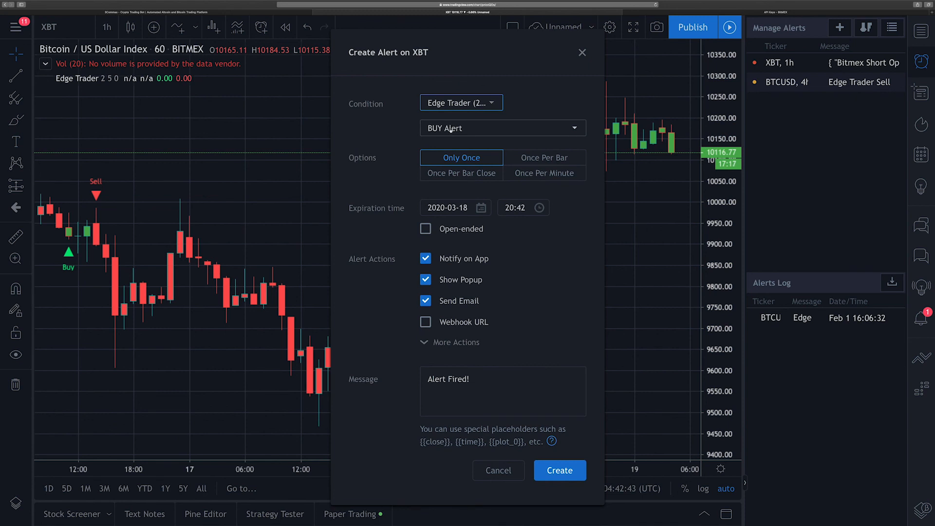
pyautogui.click(451, 129)
pyautogui.click(452, 127)
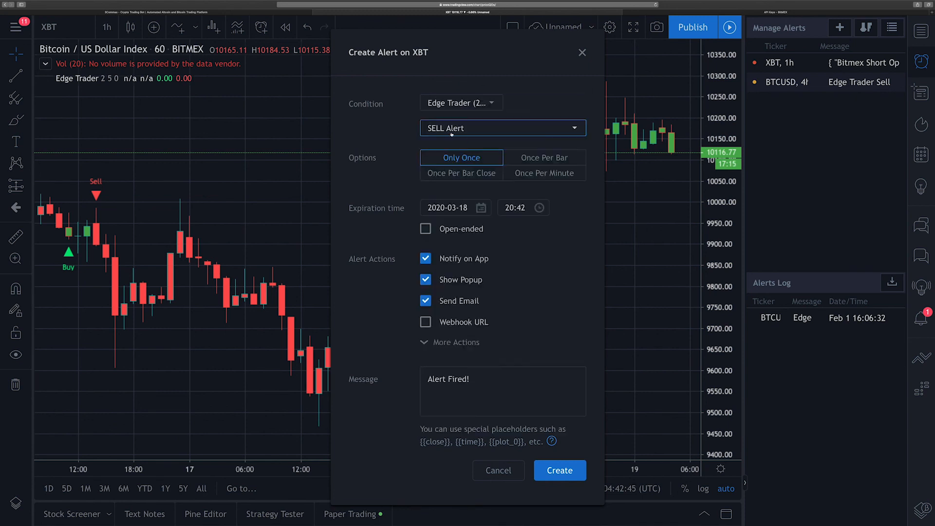
pyautogui.click(465, 174)
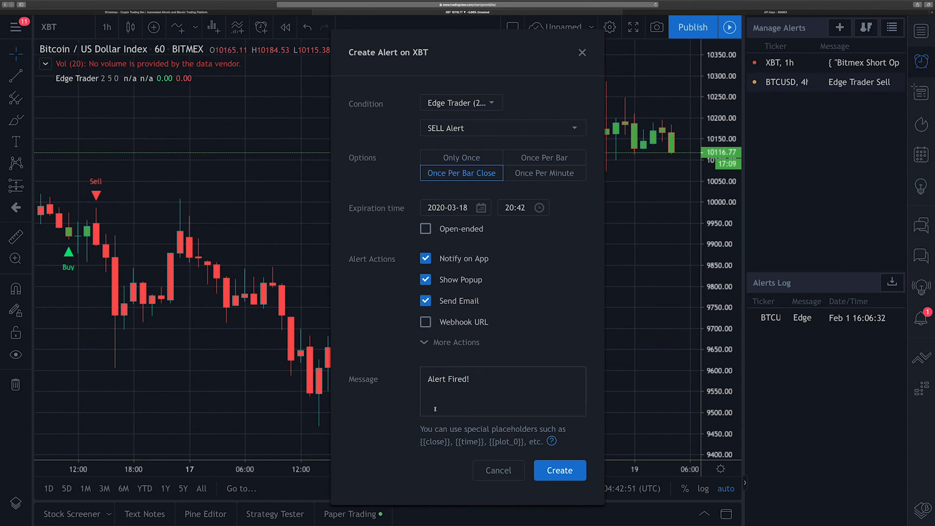
# Step: Replace the default alert message with the copied long bot message, including its email token and the close_at_market_price_all_and_stop_bot action
pyautogui.click(467, 383)
pyautogui.hotkey('ctrl', 'a')
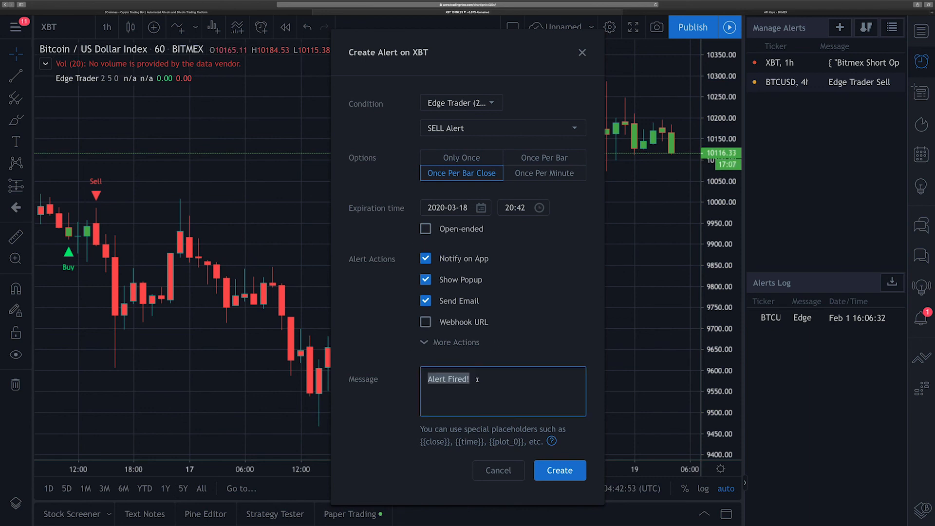
pyautogui.hotkey('ctrl', 'v')
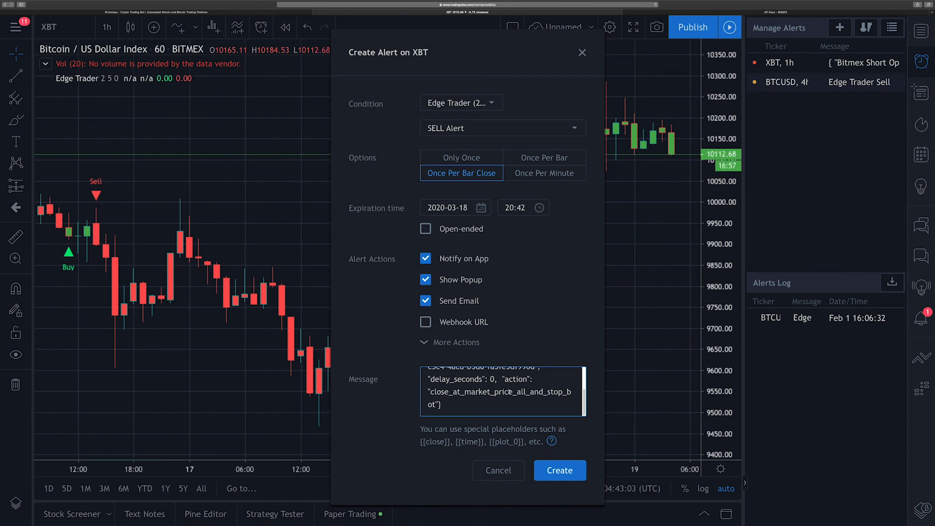
# Step: Duplicate the message_type entry at the start of the message and rename the copy's key "Bitmex Long Close"
pyautogui.scroll(3, 549, 392)
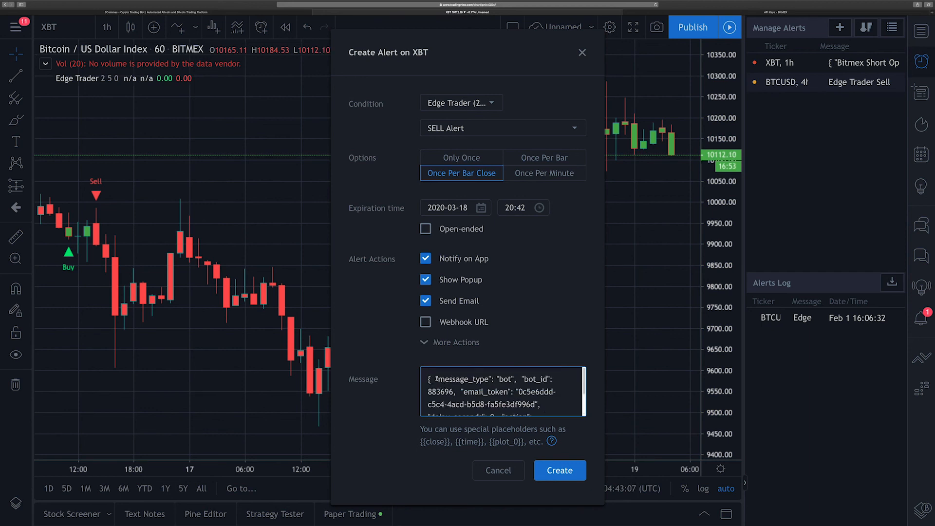
pyautogui.moveTo(436, 378); pyautogui.dragTo(513, 376)
pyautogui.press('super+c')
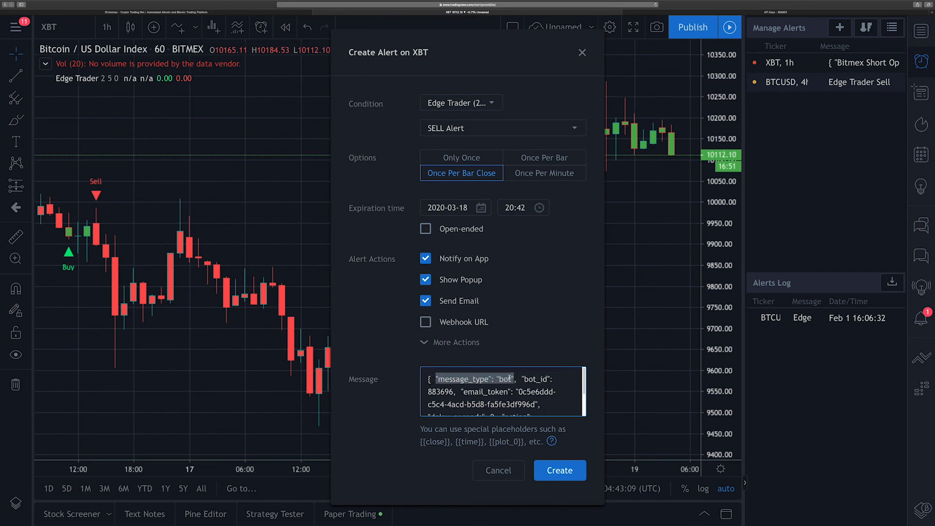
pyautogui.click(430, 381)
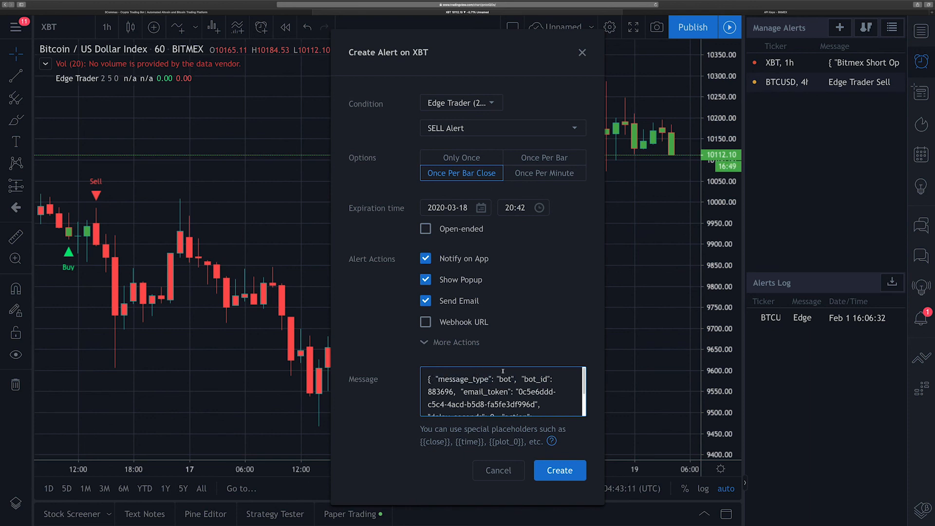
pyautogui.press('super+v')
pyautogui.write(',')
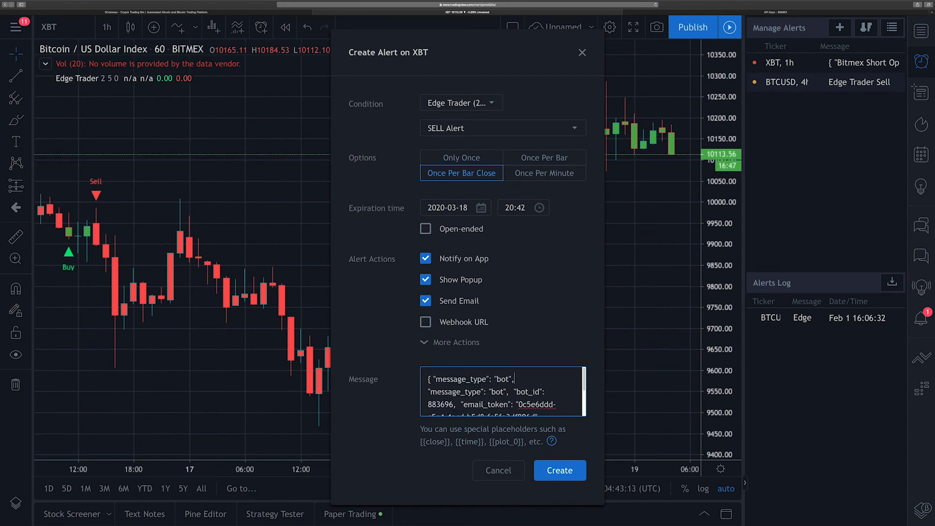
pyautogui.doubleClick(466, 380)
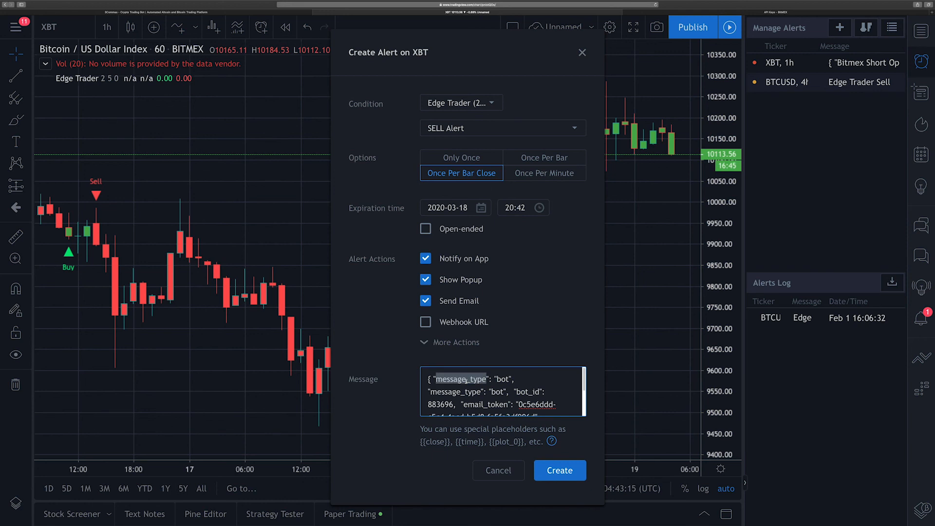
pyautogui.write('Bitmex')
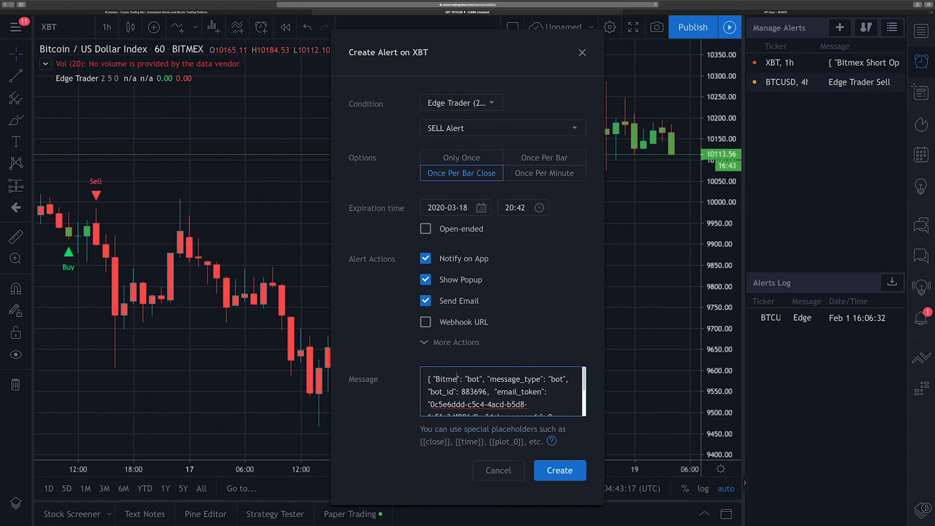
pyautogui.write(' Lon')
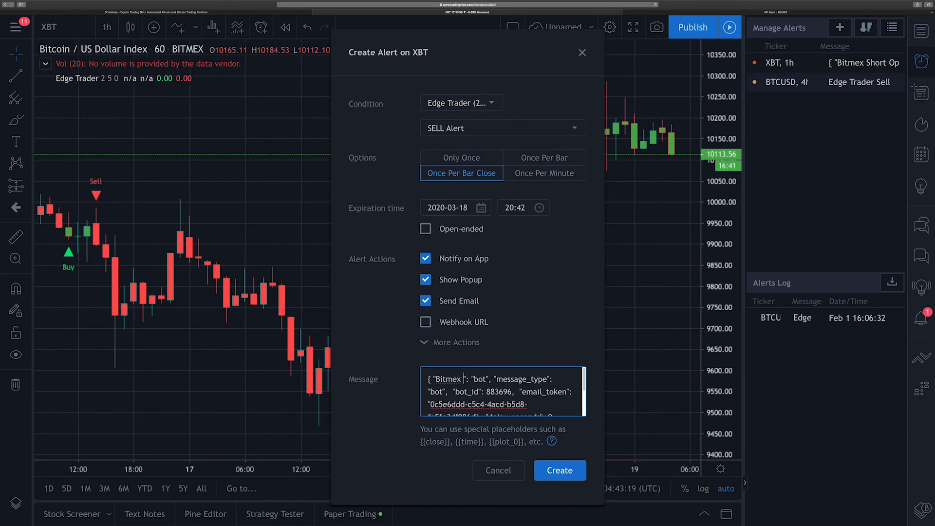
pyautogui.write('g Clos')
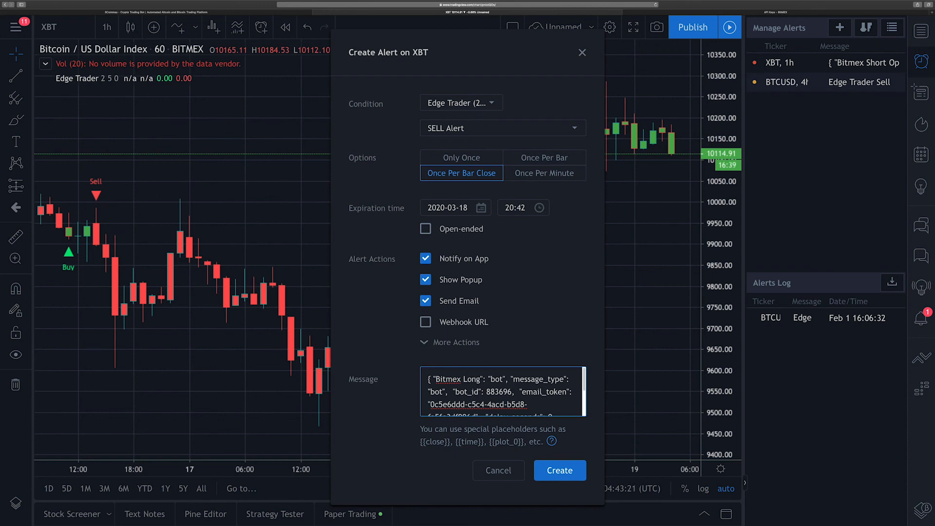
pyautogui.write('e')
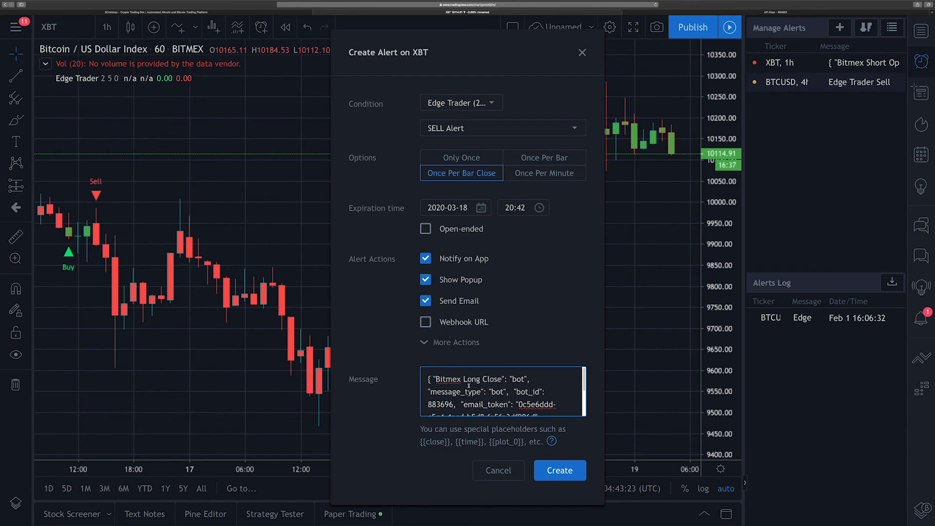
# Step: Set the "Bitmex Long Close" value to the {{close}} placeholder and create the alert
pyautogui.doubleClick(518, 379)
pyautogui.write('{{}}')
pyautogui.write('close')
pyautogui.moveTo(512, 379); pyautogui.dragTo(543, 378)
pyautogui.scroll(-5, 553, 387)
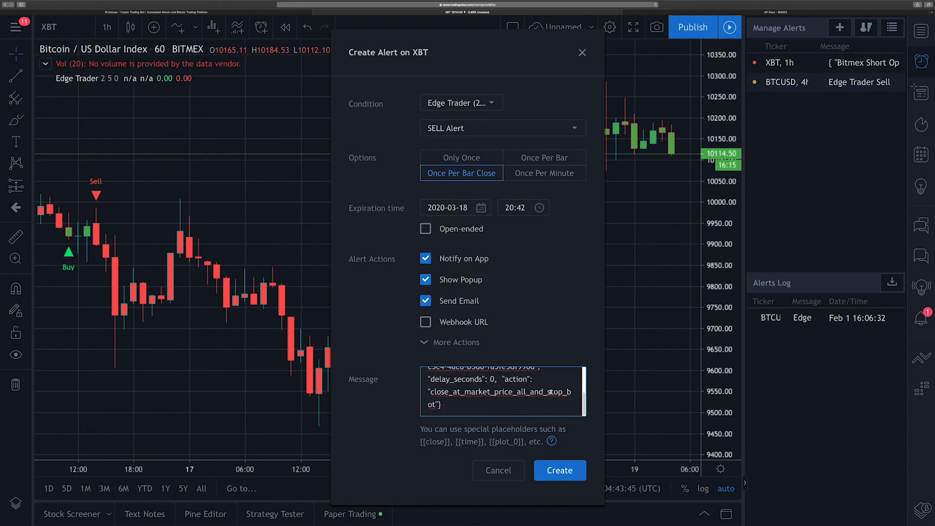
pyautogui.click(563, 471)
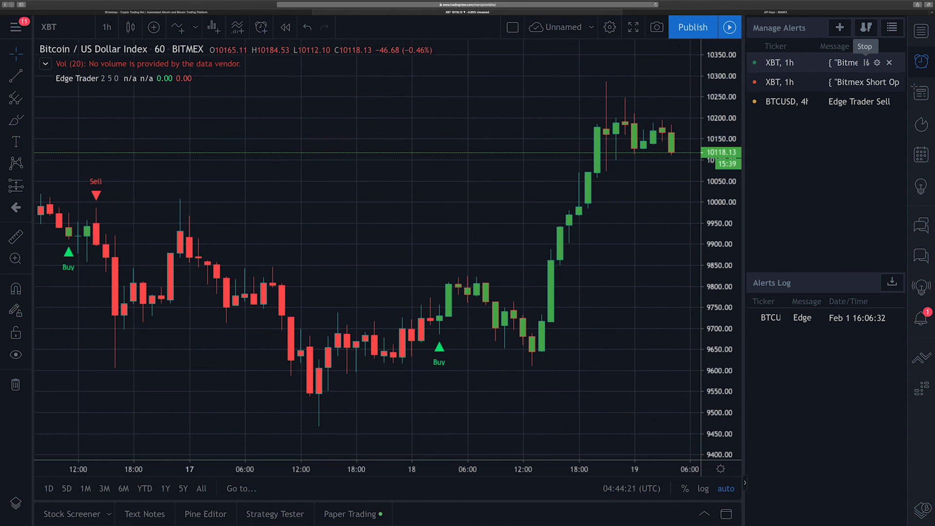
# Step: Open the stopped "Bitmex Short Open" alert, review its message and delay_seconds value, and close it without saving
pyautogui.click(866, 63)
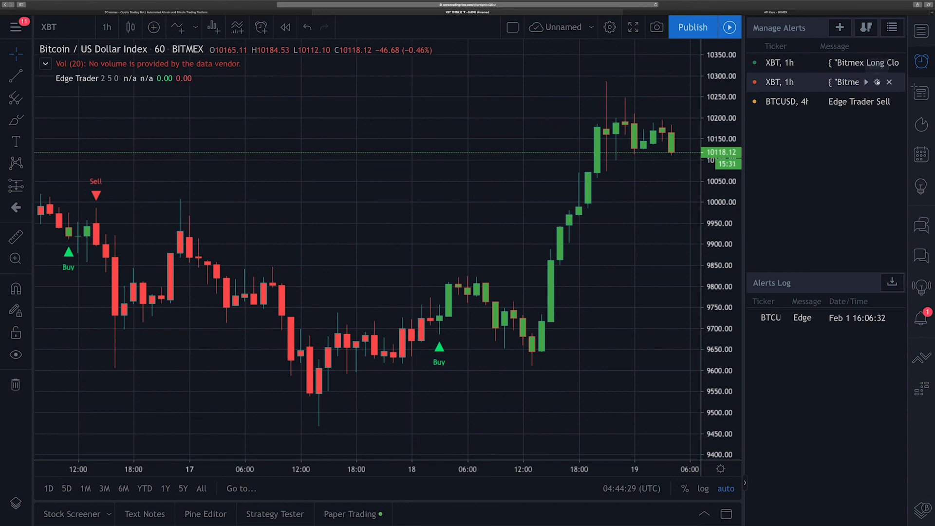
pyautogui.click(876, 82)
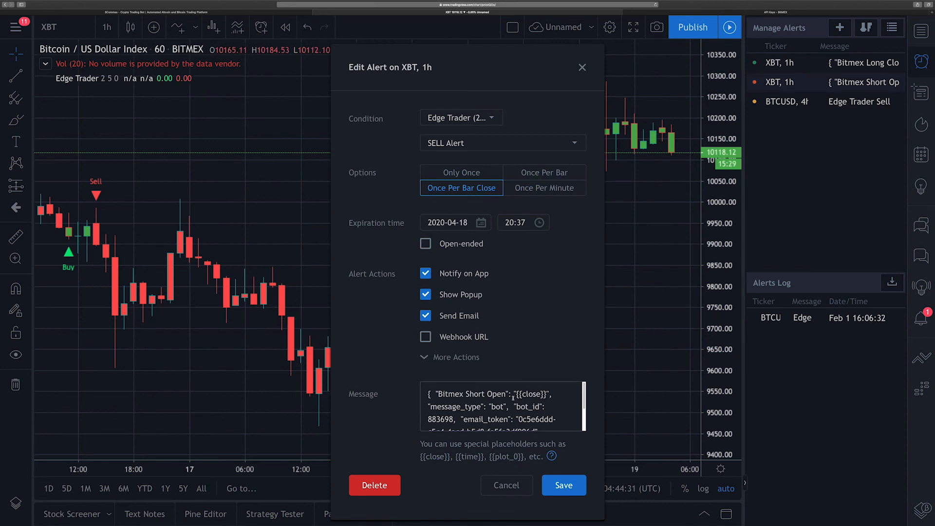
pyautogui.scroll(-3, 513, 397)
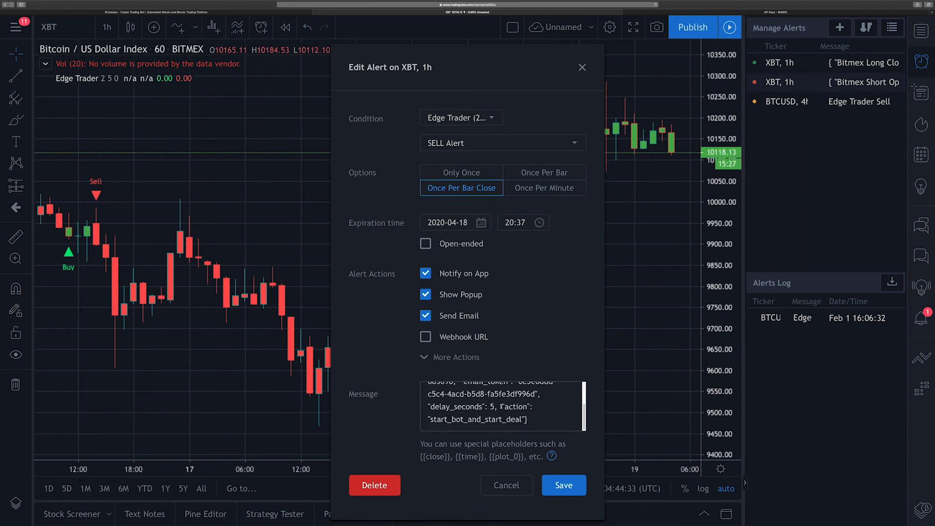
pyautogui.doubleClick(492, 407)
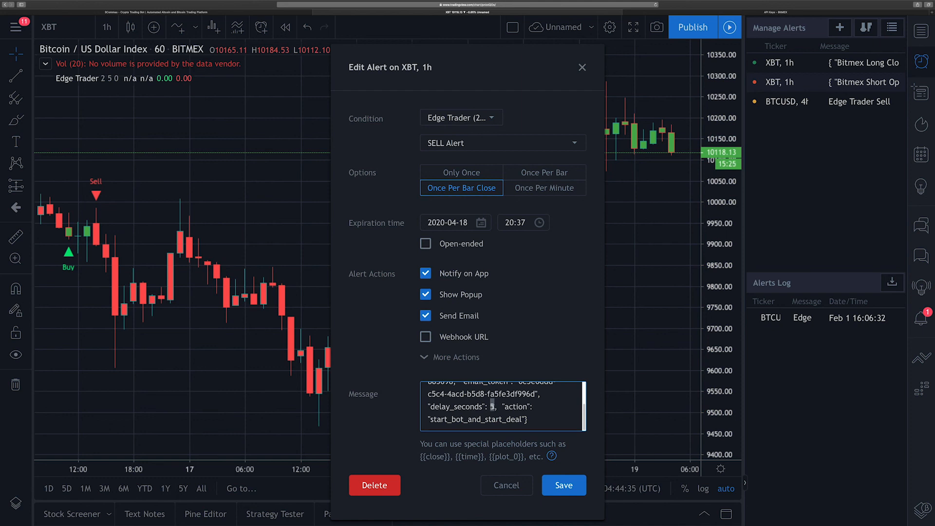
pyautogui.scroll(4, 507, 406)
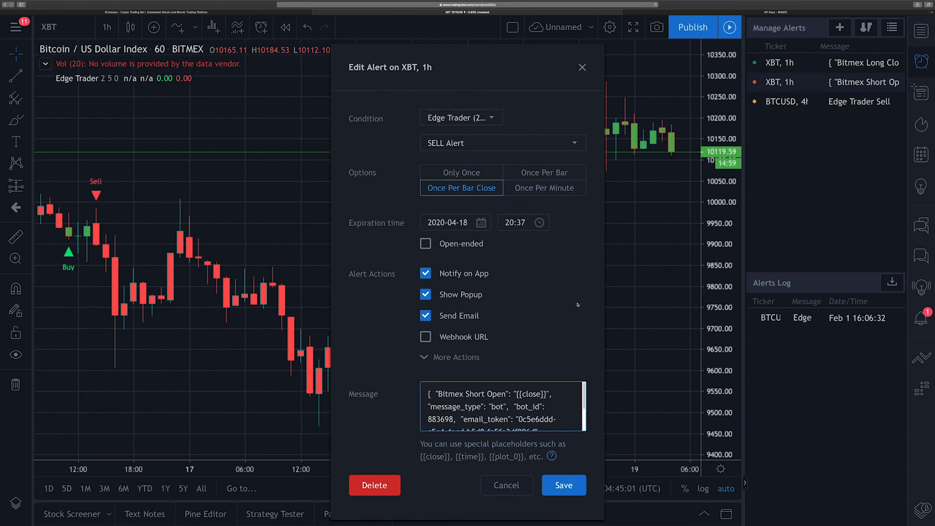
pyautogui.click(506, 485)
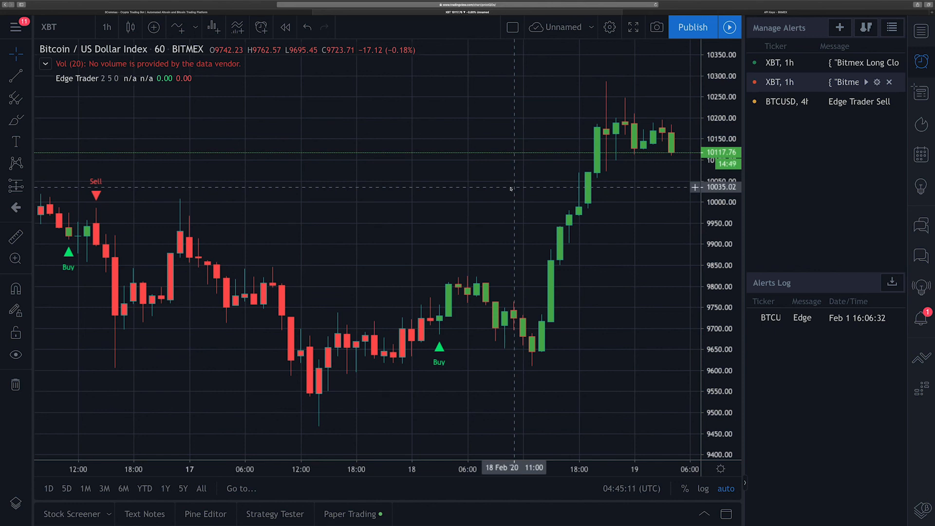
# Step: Switch to BitMEX, check the open positions on its XBTUSD trading page, and return to the TradingView chart
pyautogui.click(811, 10)
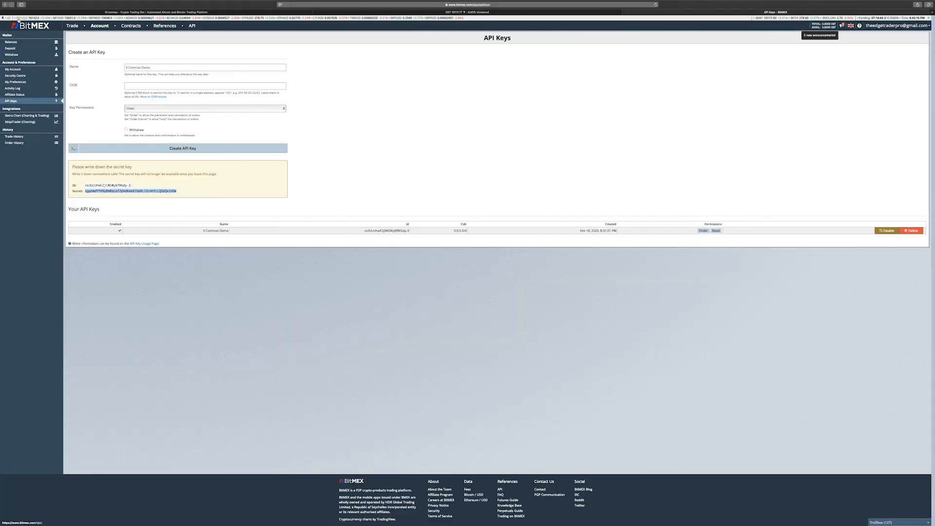
pyautogui.click(73, 25)
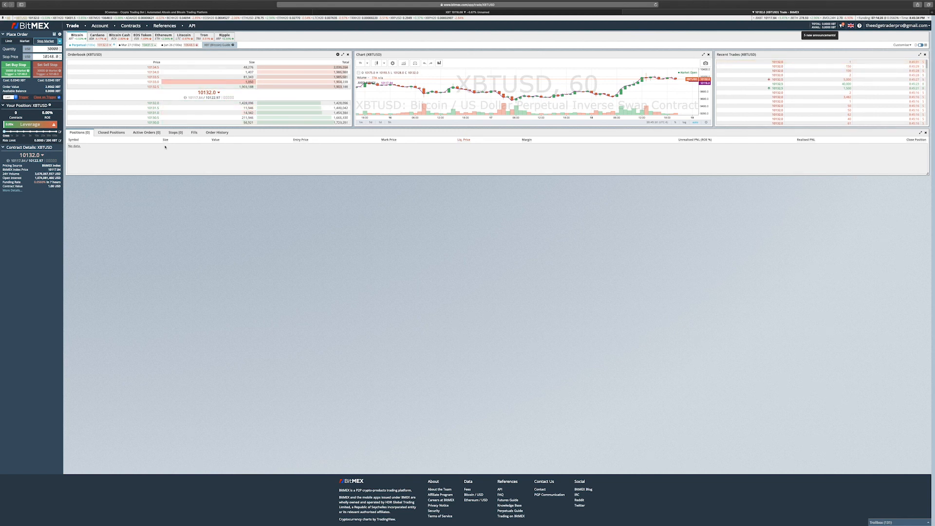
pyautogui.moveTo(395, 16)
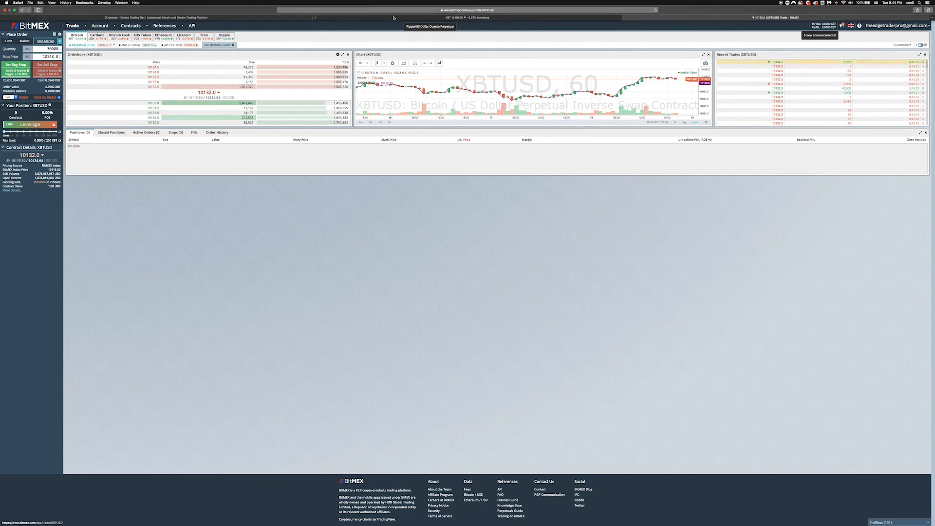
pyautogui.click(395, 16)
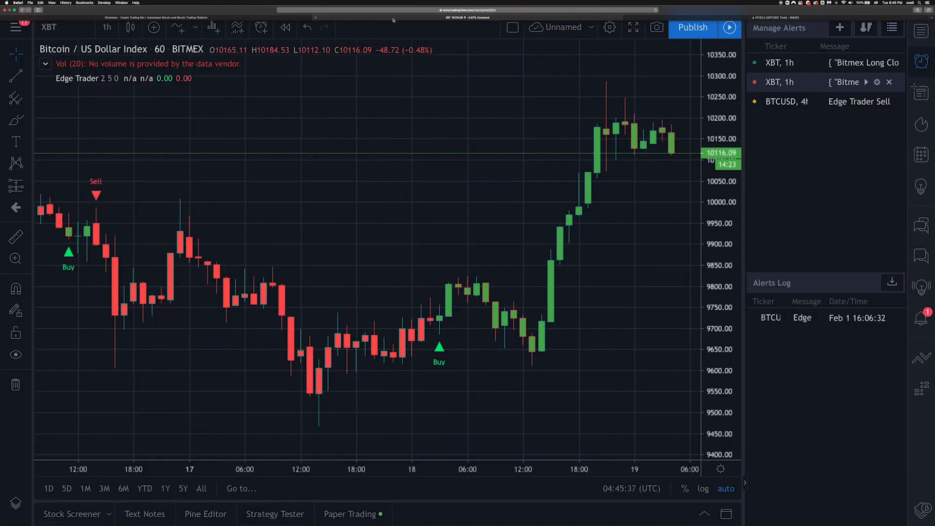
# Step: Set the XBT chart's timeframe to 4 hours and dismiss the advertisement along with its upgrade offer
pyautogui.click(108, 27)
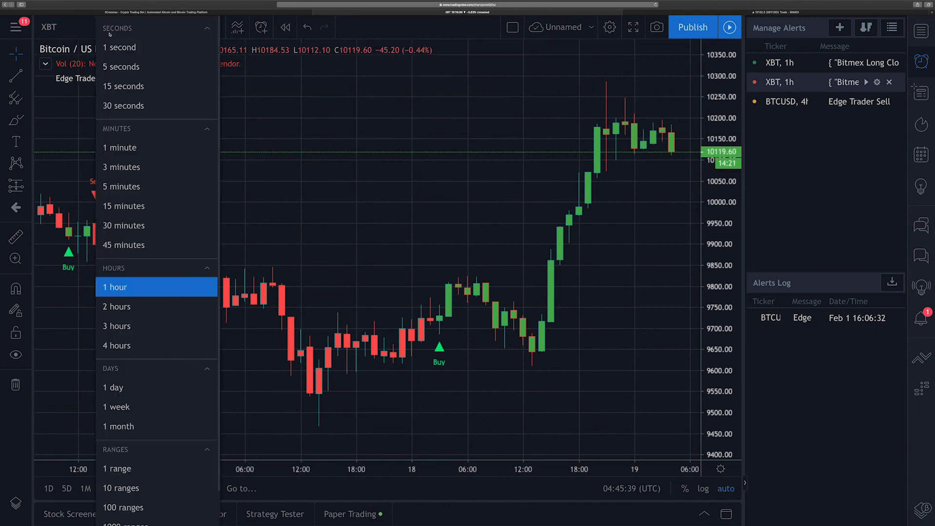
pyautogui.click(122, 346)
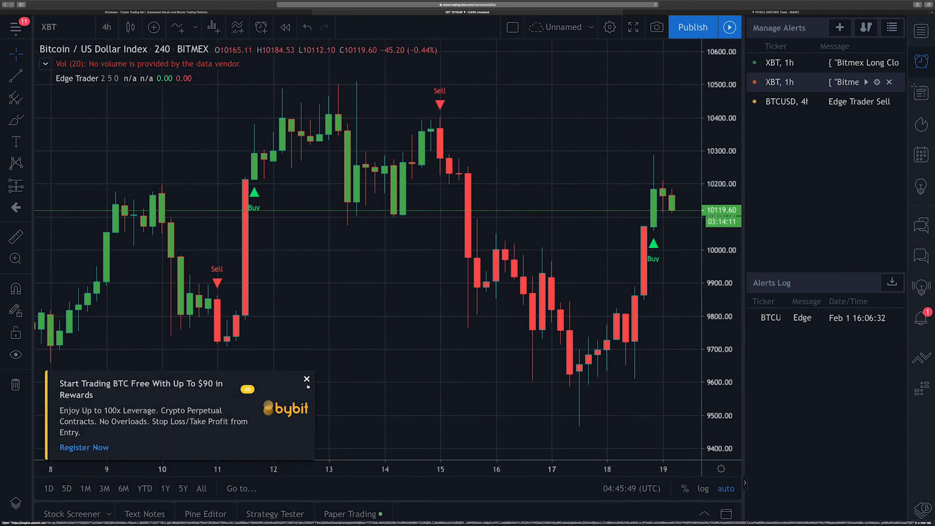
pyautogui.click(307, 379)
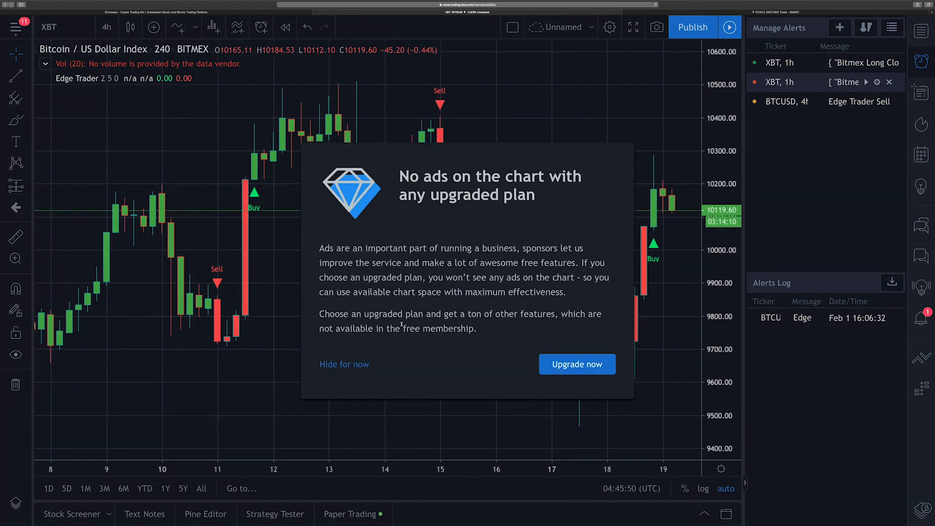
pyautogui.click(334, 364)
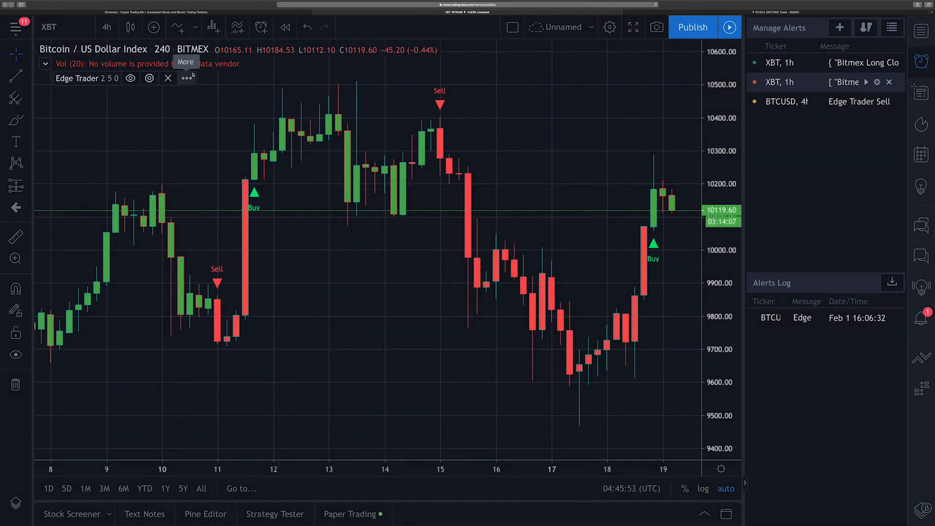